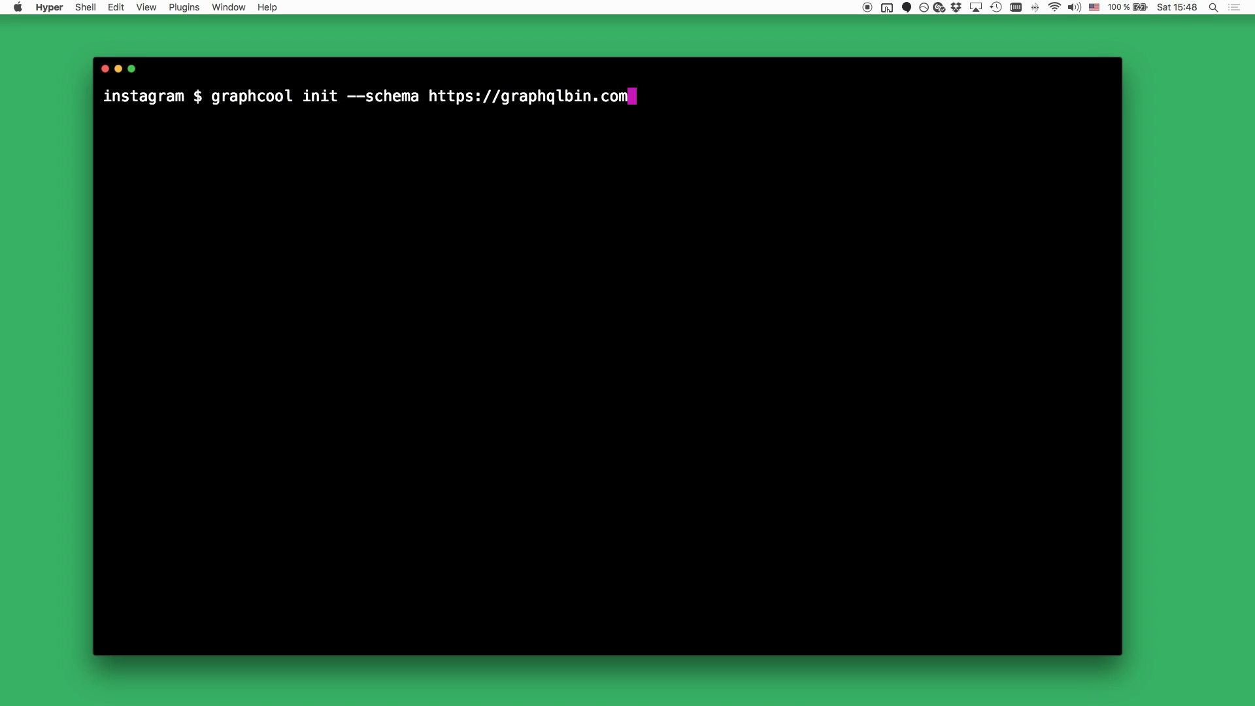
{"action": "type", "text": "/instagram.graphql --name In"}
- Init the Instagram project, add type Comment with a text field to project.graphcool, and push
{"action": "key", "text": "Return"}
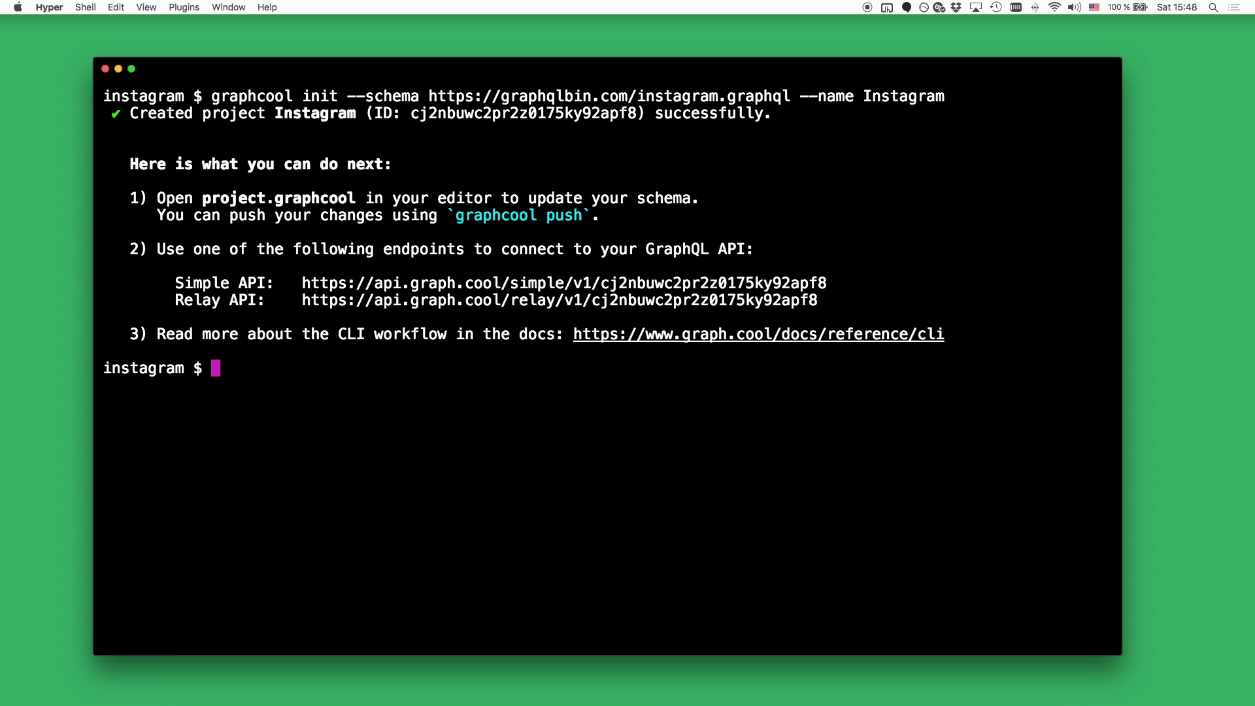
{"action": "type", "text": "t"}
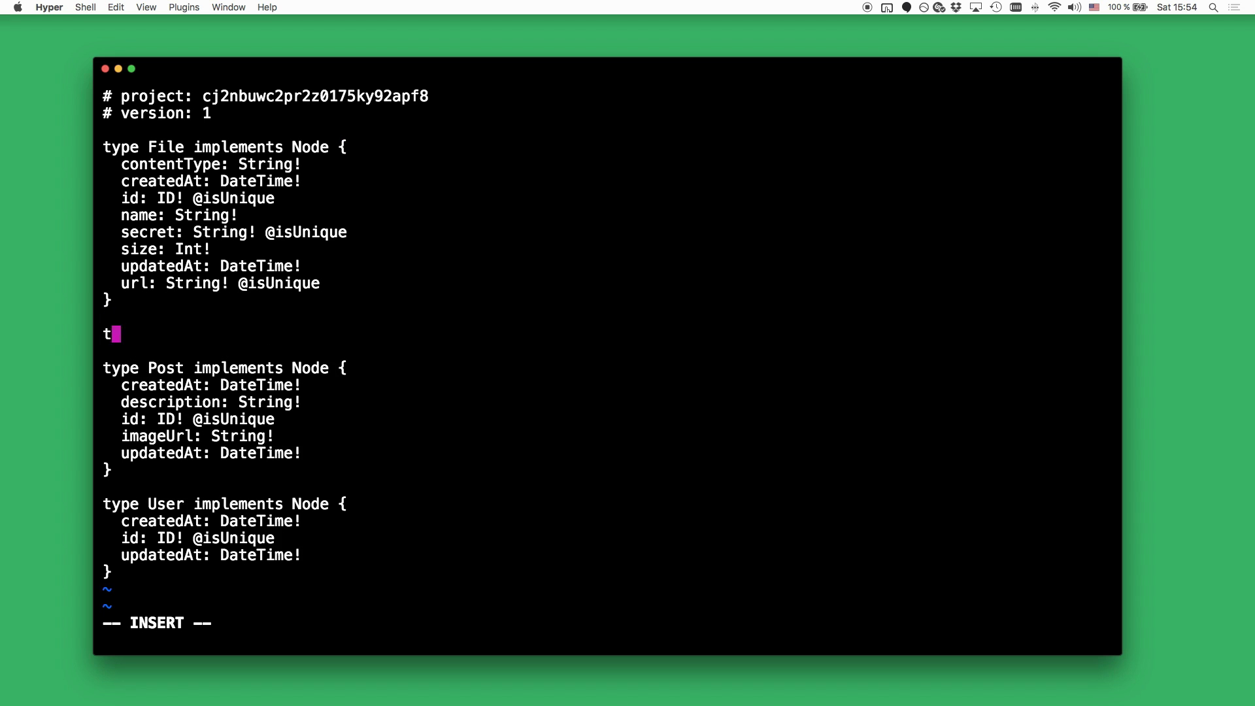
{"action": "type", "text": "ype Comment {"}
{"action": "key", "text": "Return"}
{"action": "key", "text": "Escape"}
{"action": "type", "text": ":wq"}
{"action": "key", "text": "Return"}
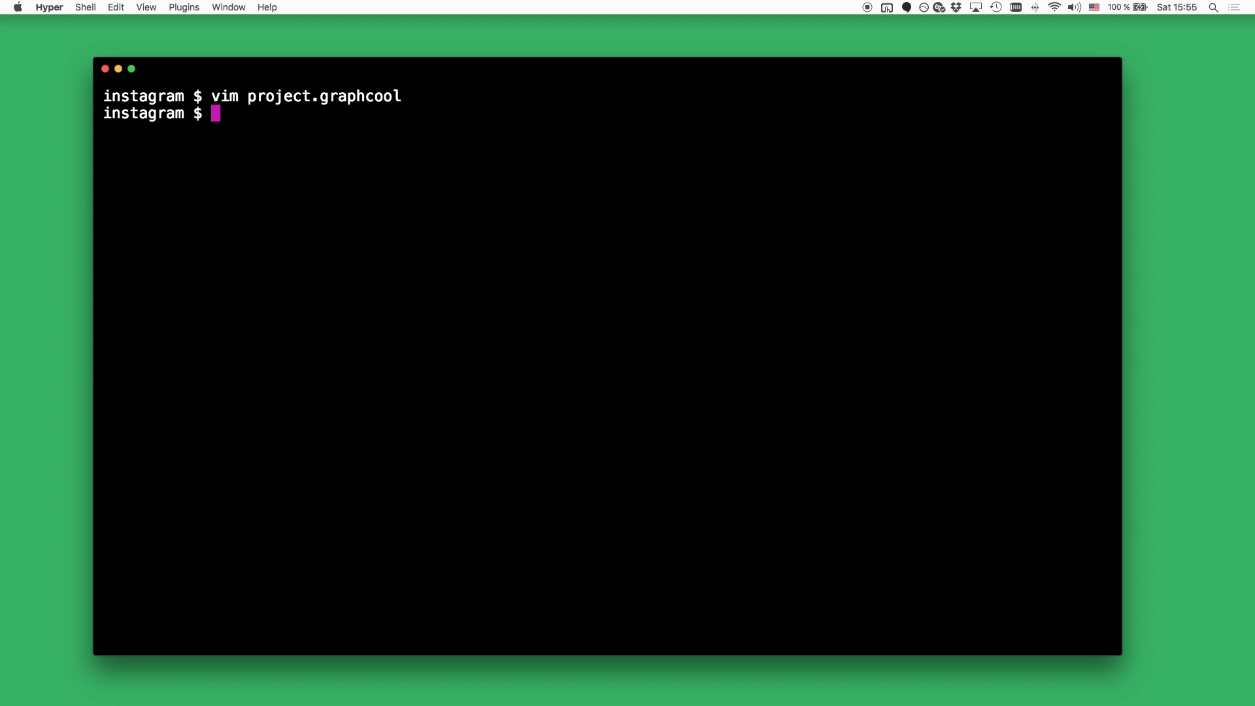
{"action": "type", "text": "graphcool push"}
{"action": "key", "text": "Return"}
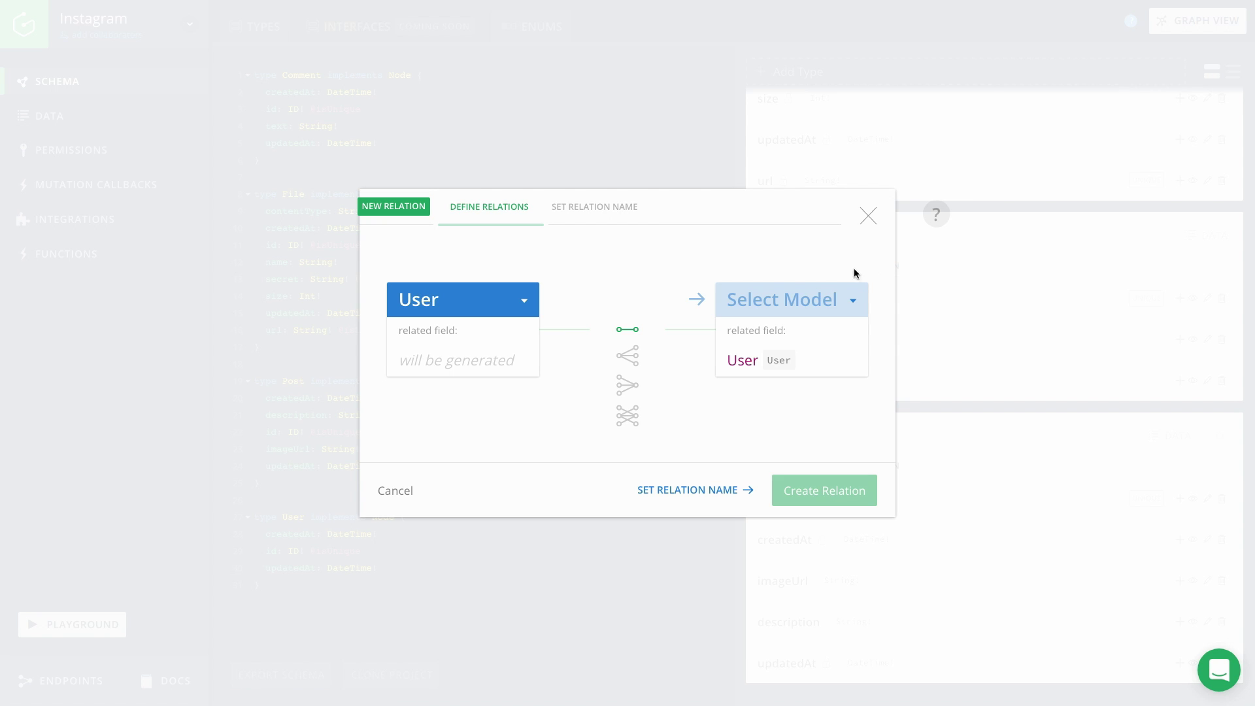
- Relate User to Post as one-to-many, clearing the Post side's related field name
{"action": "left_click", "coordinate": [843, 285]}
{"action": "left_click", "coordinate": [755, 313]}
{"action": "left_click", "coordinate": [627, 355]}
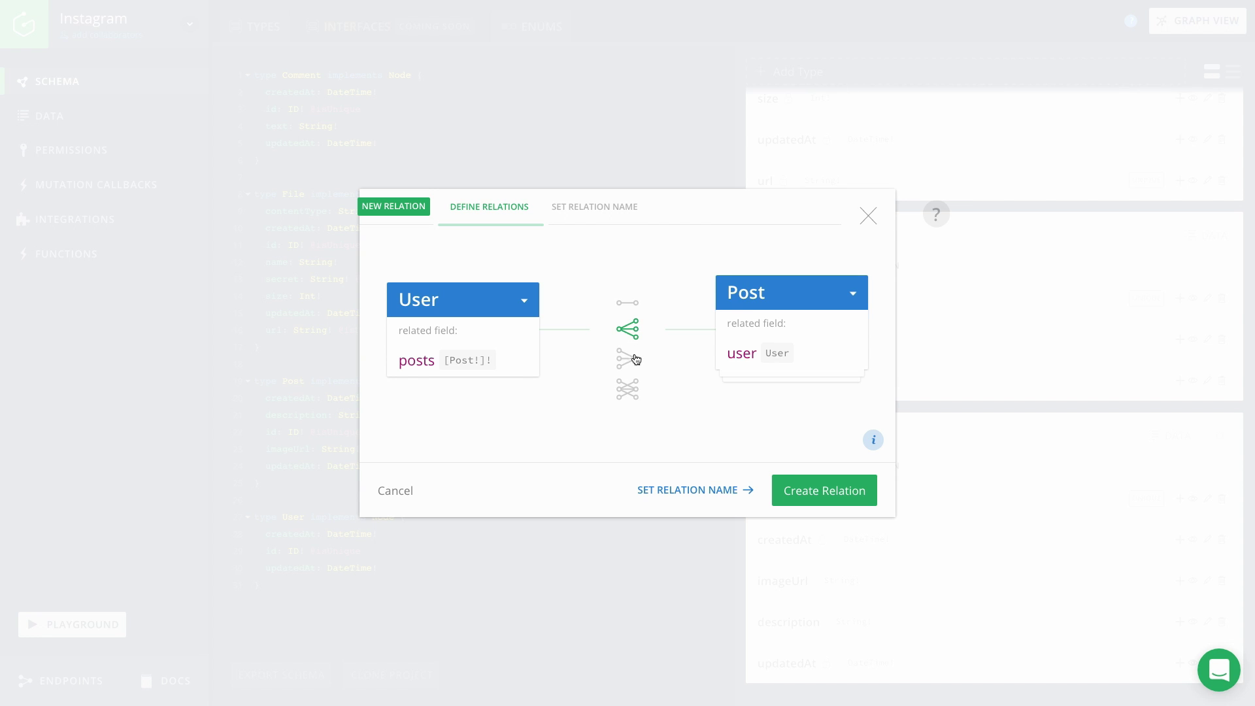
{"action": "double_click", "coordinate": [741, 338]}
{"action": "key", "text": "BackSpace"}
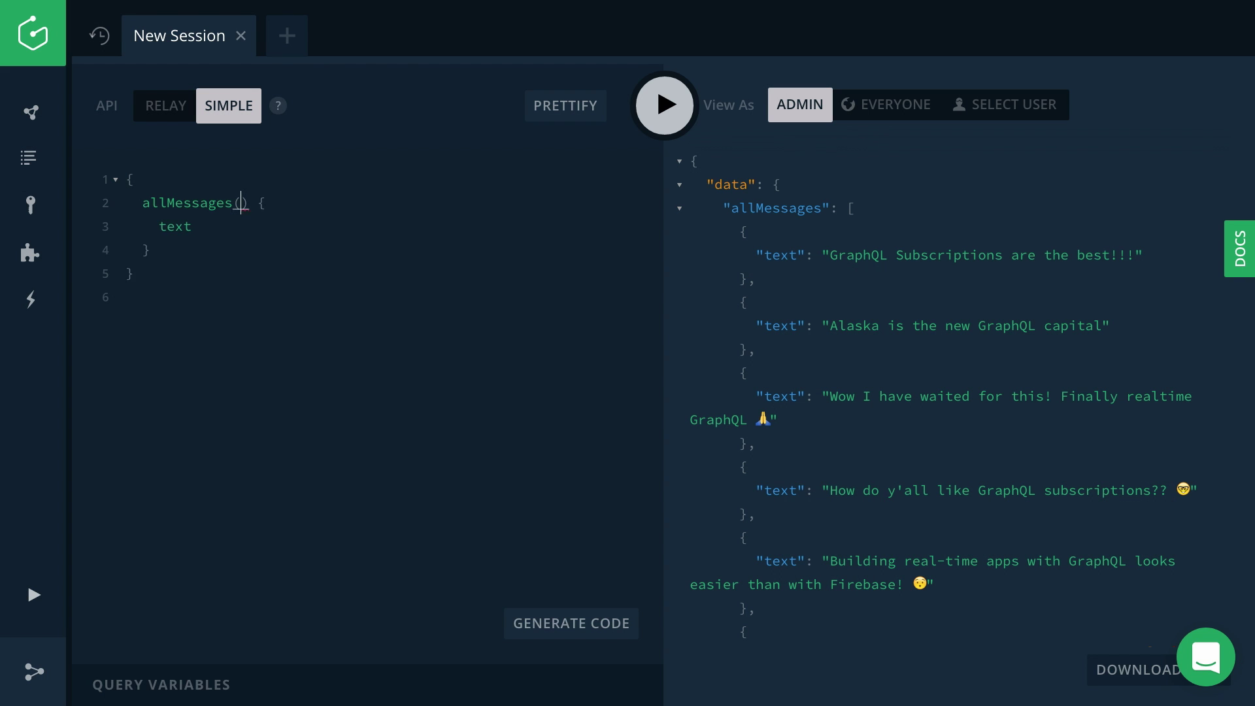
{"action": "type", "text": "filter: { text_cont"}
- Run allMessages filtered to 'GraphQL', ordered updatedAt_DESC, last 100, with sender names
{"action": "key", "text": "Return"}
{"action": "type", "text": ": \""}
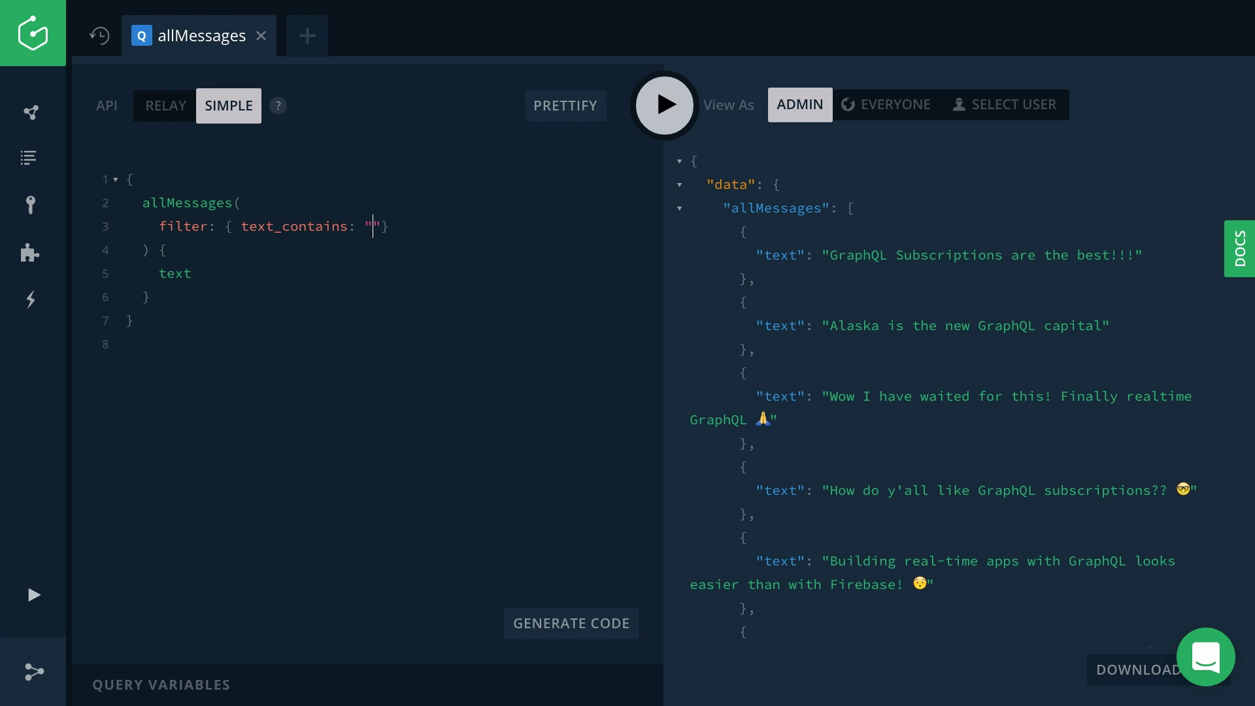
{"action": "type", "text": "orderBy: u"}
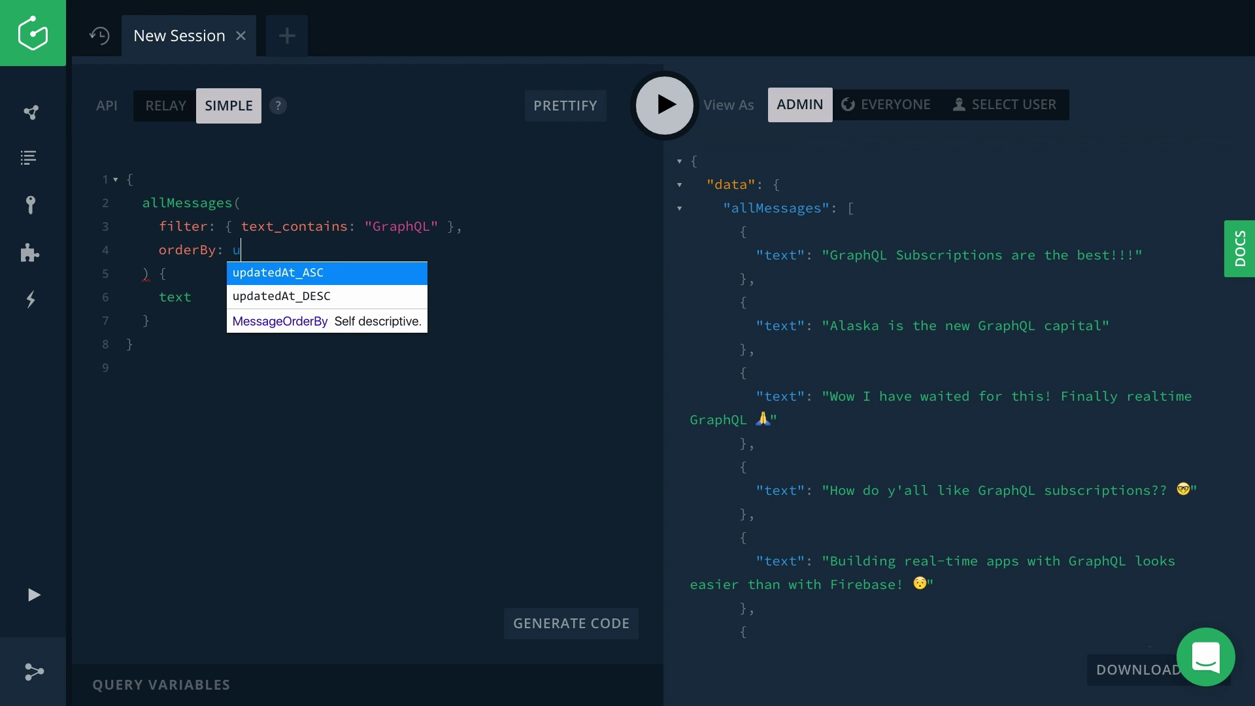
{"action": "key", "text": "Down"}
{"action": "key", "text": "Return"}
{"action": "type", "text": ","}
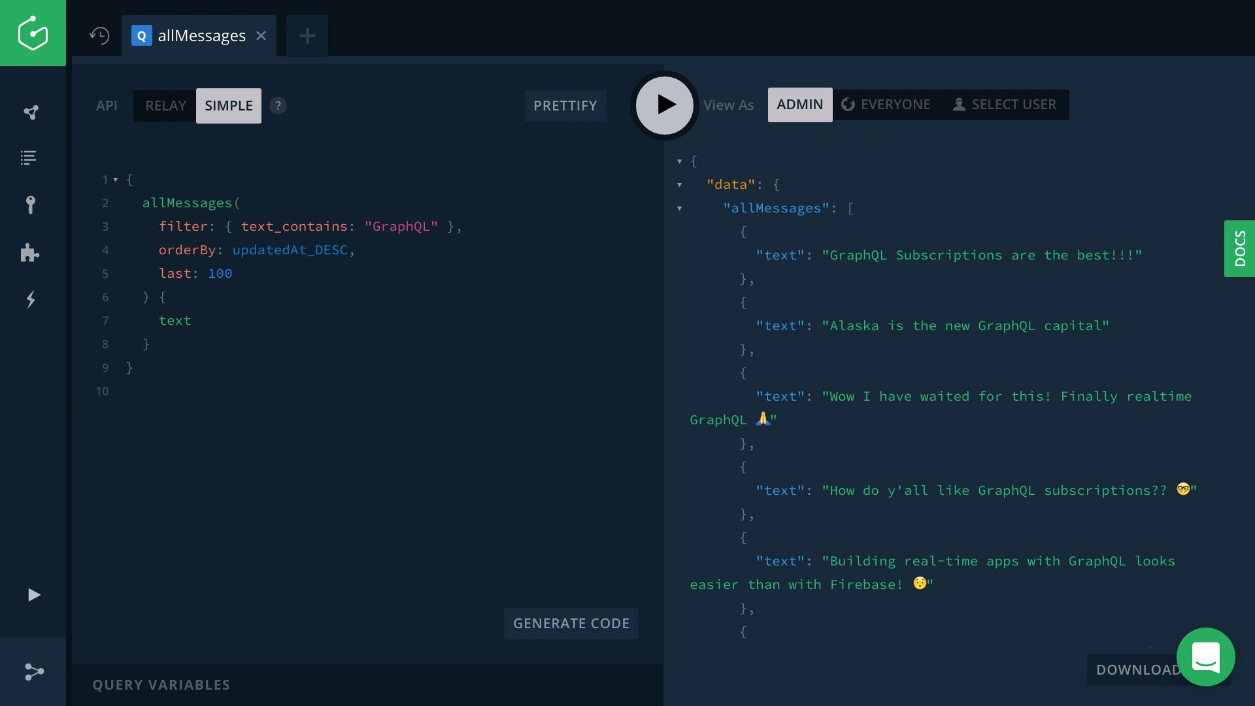
{"action": "key", "text": "Return"}
{"action": "type", "text": "sent"}
{"action": "key", "text": "Return"}
{"action": "type", "text": "{name"}
{"action": "left_click", "coordinate": [664, 99]}
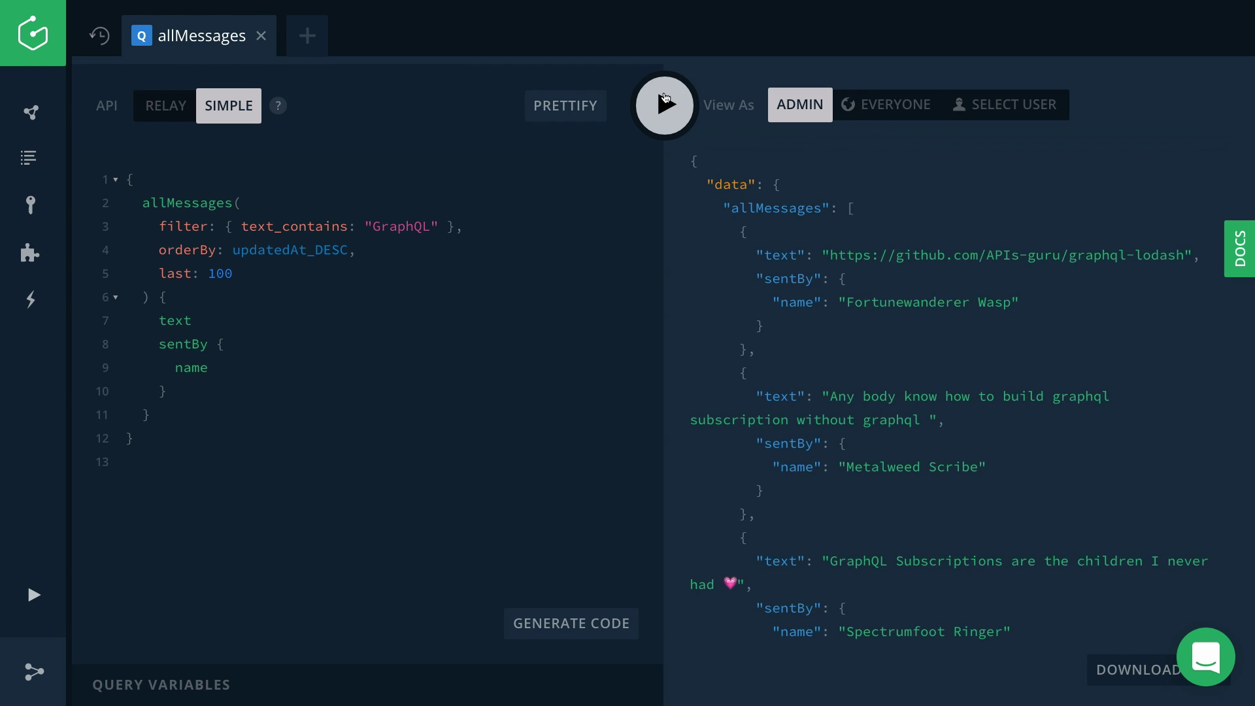
- Start a Message subscription returning each new message's text and sentBy
{"action": "key", "text": "Return"}
{"action": "type", "text": "{"}
{"action": "key", "text": "Return"}
{"action": "type", "text": "Message"}
{"action": "key", "text": "Return"}
{"action": "type", "text": "{     node"}
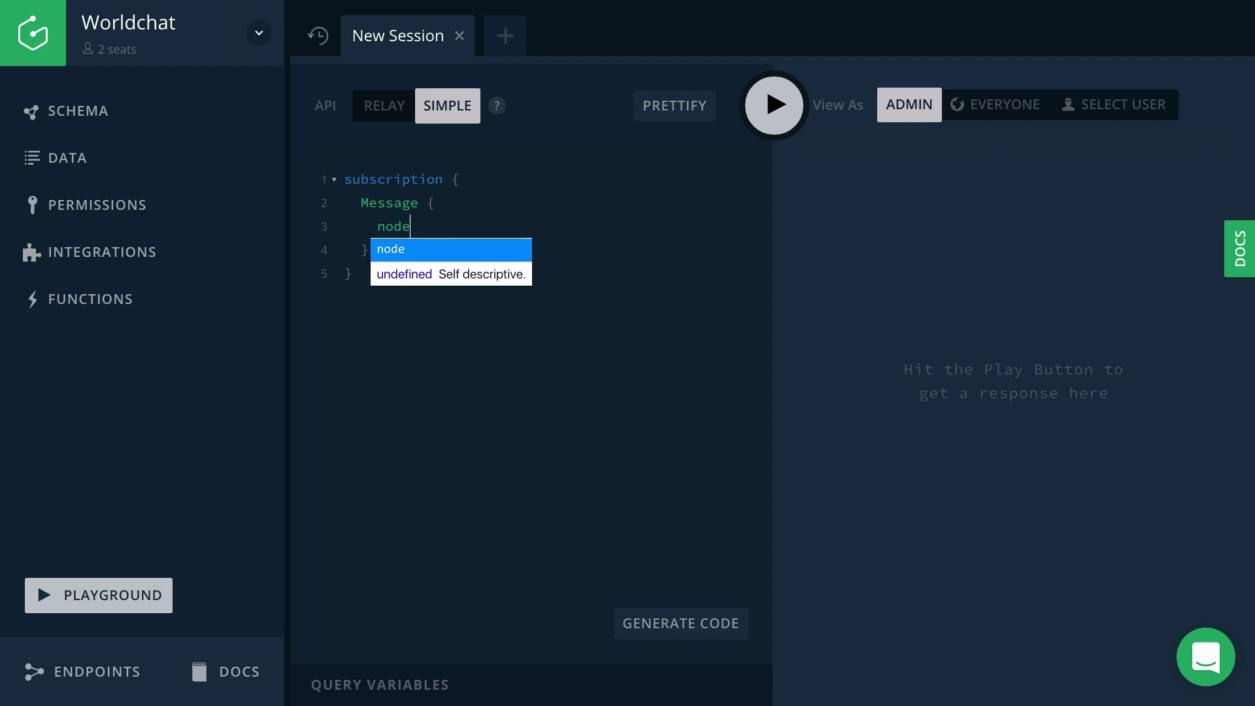
{"action": "type", "text": " {       tex"}
{"action": "key", "text": "Return"}
{"action": "type", "text": "sen"}
{"action": "key", "text": "Return"}
{"action": "type", "text": "{ name"}
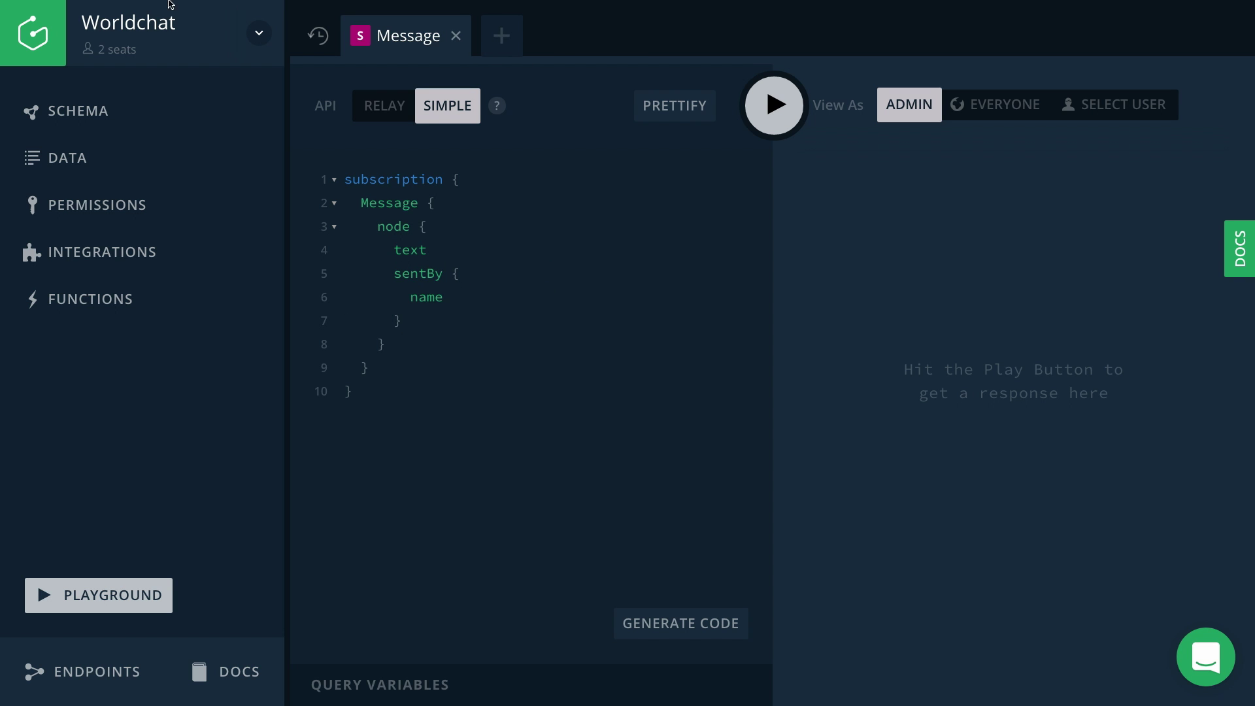
{"action": "left_click", "coordinate": [775, 106]}
- Run a Hello createMessage mutation, check the subscription caught it, and paste the Simple endpoint into index.js
{"action": "left_click", "coordinate": [518, 35]}
{"action": "type", "text": "mutation {   createMessage(     text: \"Hello 😎\",     sentById: \"cizppg3hm36g201808hopv1d9\"   ) {     id   } }"}
{"action": "left_click", "coordinate": [774, 106]}
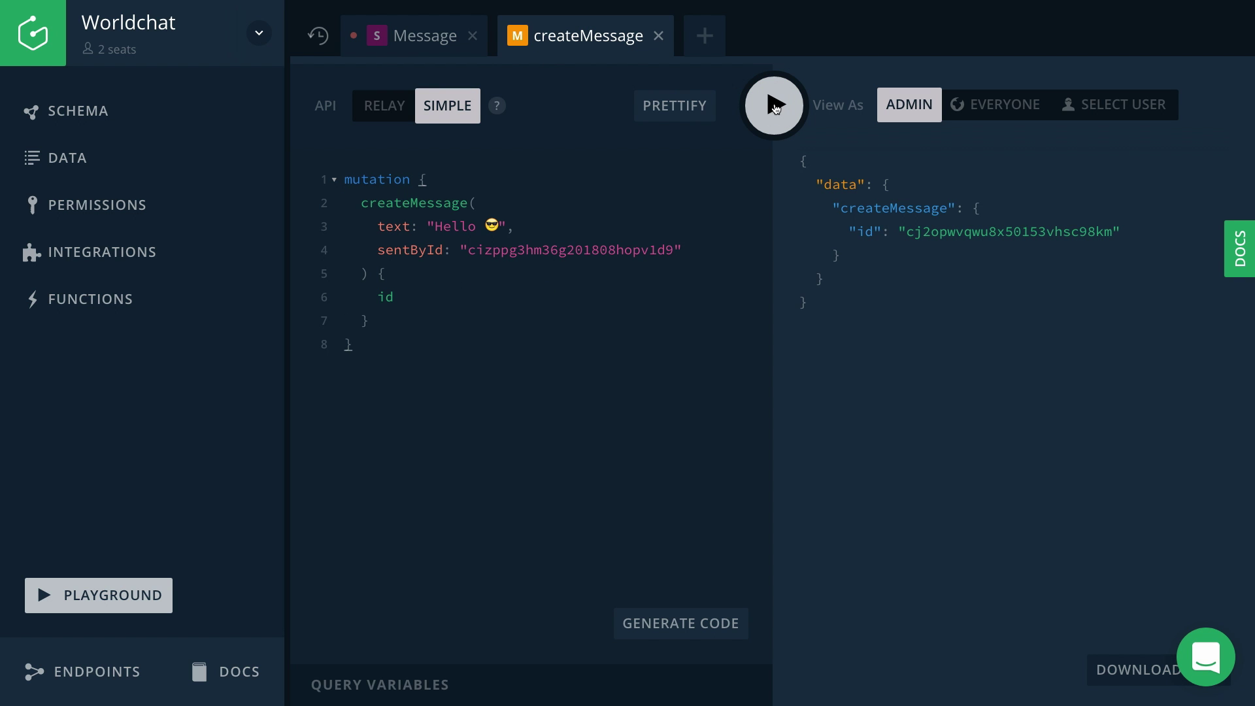
{"action": "left_click", "coordinate": [428, 43]}
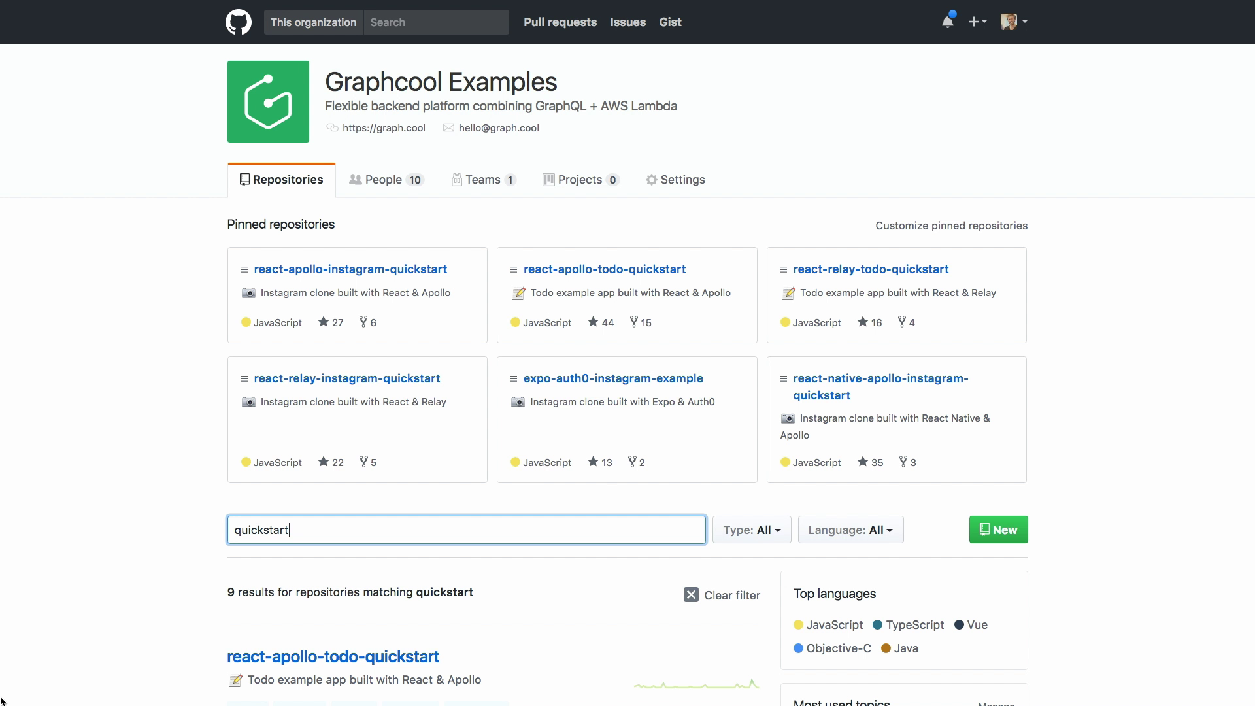
{"action": "scroll", "coordinate": [1, 696], "scroll_direction": "down", "scroll_amount": 5}
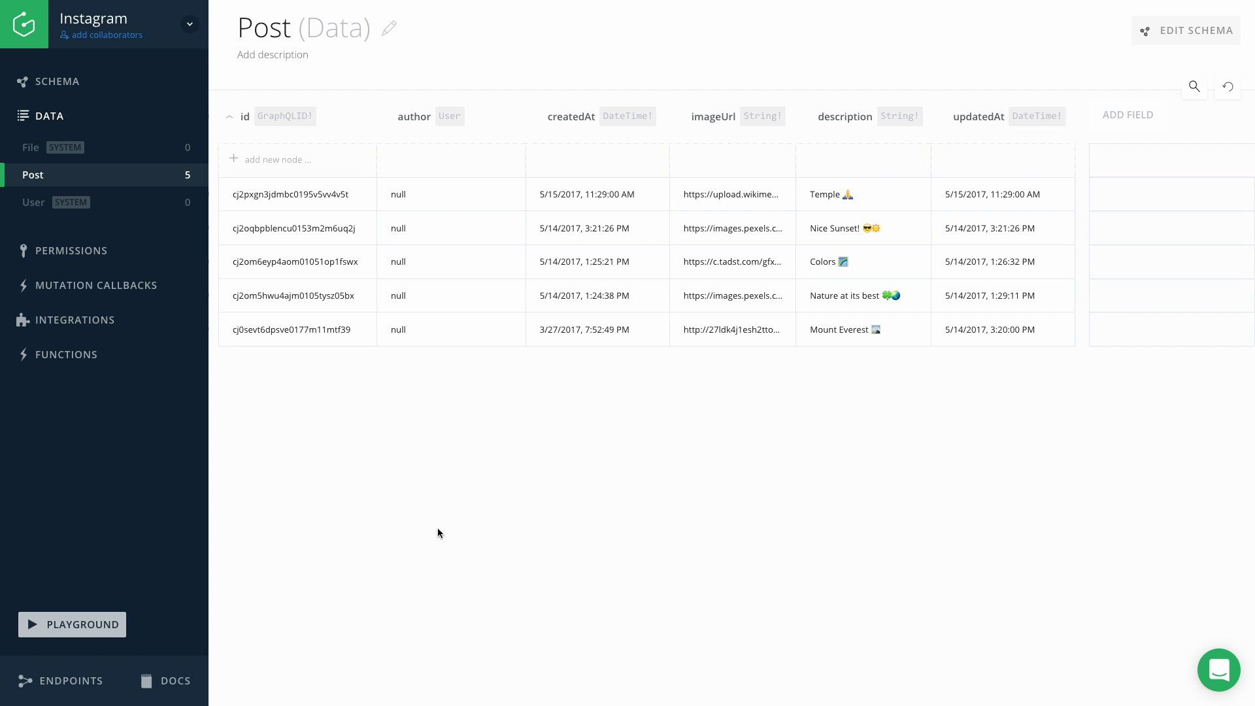
{"action": "left_click", "coordinate": [71, 680]}
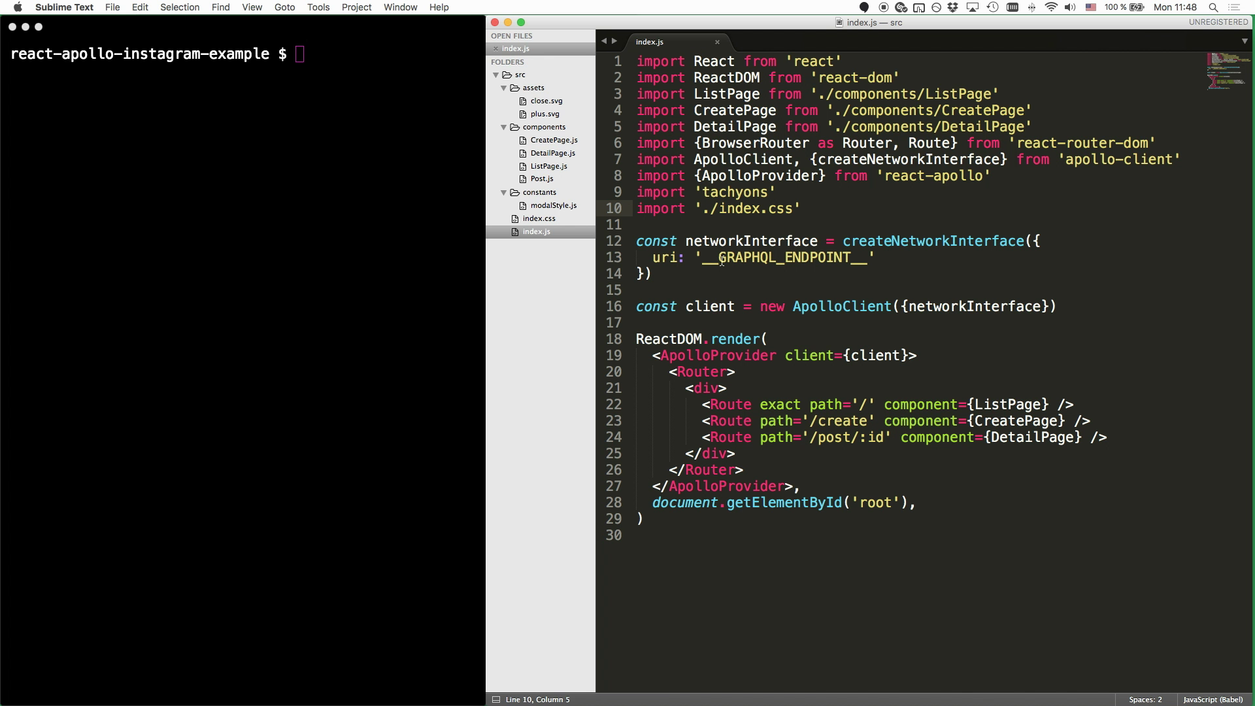
{"action": "type", "text": "https://api.graph.cool/simple/v1/cj0sbl2tvob630118pvaotzrl"}
- Save the app code, start the development server, and bring up the new-post form
{"action": "key", "text": "super+s"}
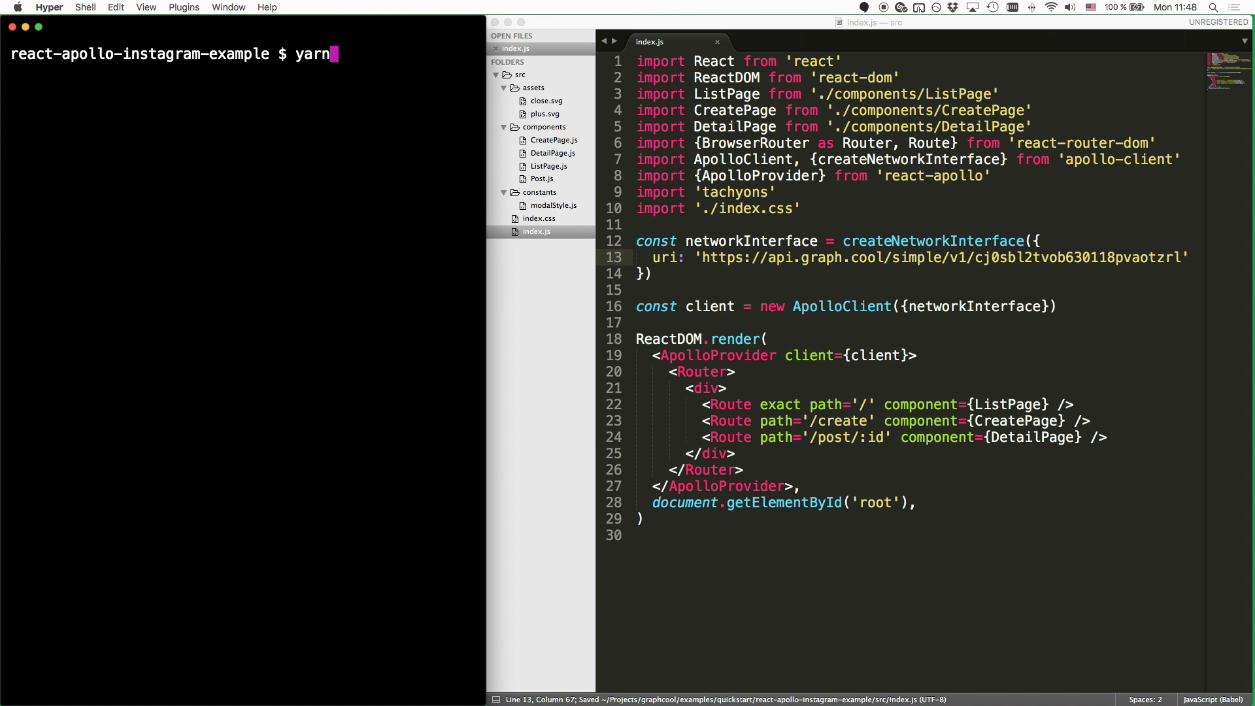
{"action": "type", "text": "start"}
{"action": "key", "text": "Return"}
{"action": "left_click", "coordinate": [336, 239]}
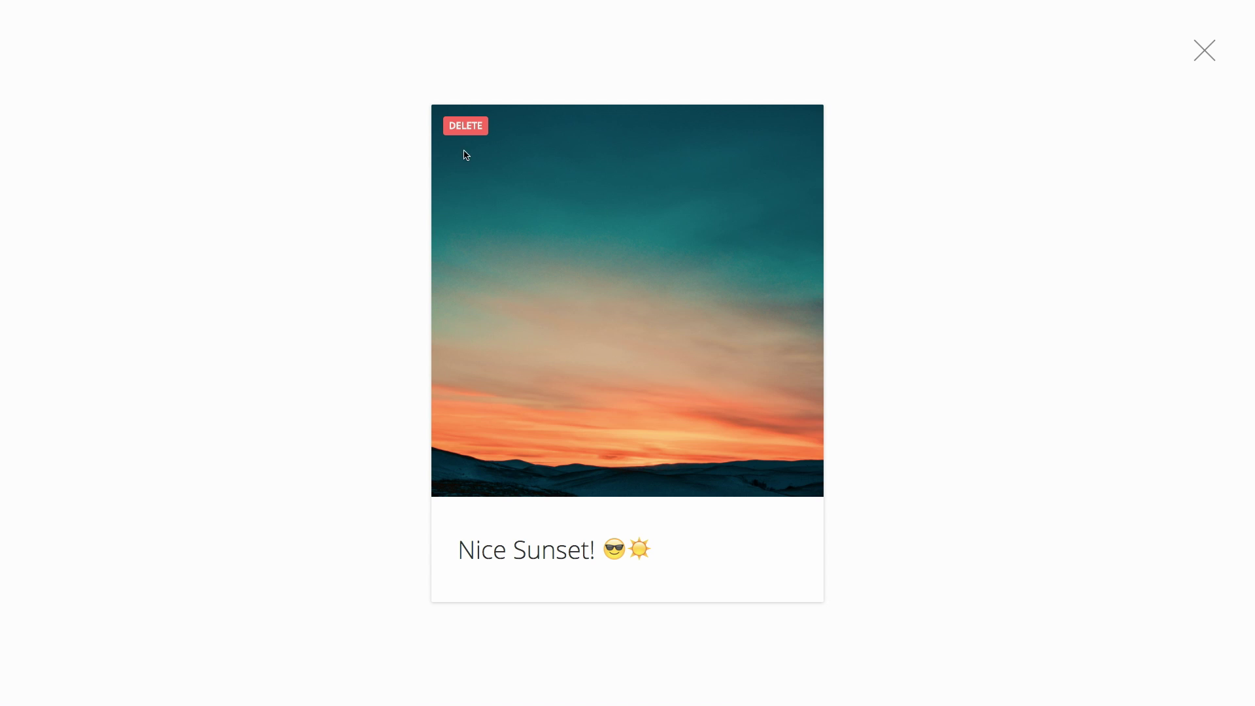
- Delete the Nice Sunset! post and publish the Butterflies post with its image address
{"action": "left_click", "coordinate": [469, 129]}
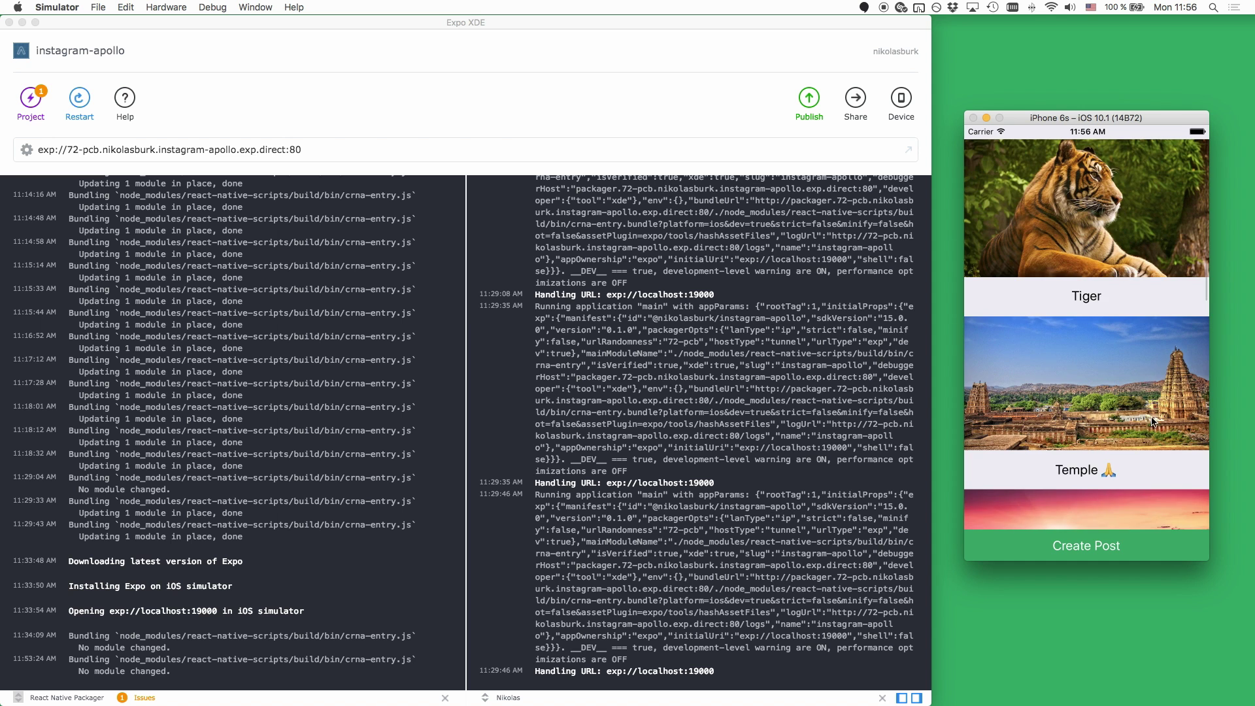
{"action": "scroll", "coordinate": [1149, 364], "scroll_direction": "down", "scroll_amount": 5}
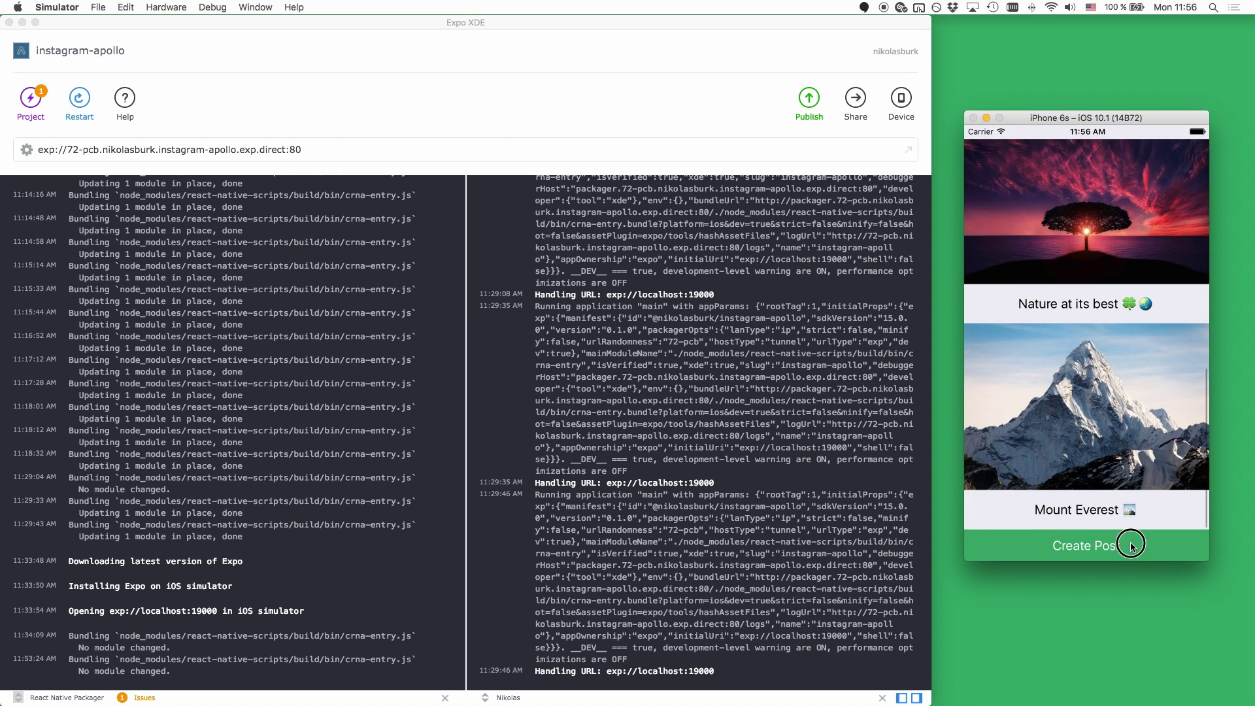
{"action": "left_click", "coordinate": [1128, 545]}
{"action": "left_click", "coordinate": [1000, 219]}
{"action": "type", "text": "https://goo.gl/fyNhNf"}
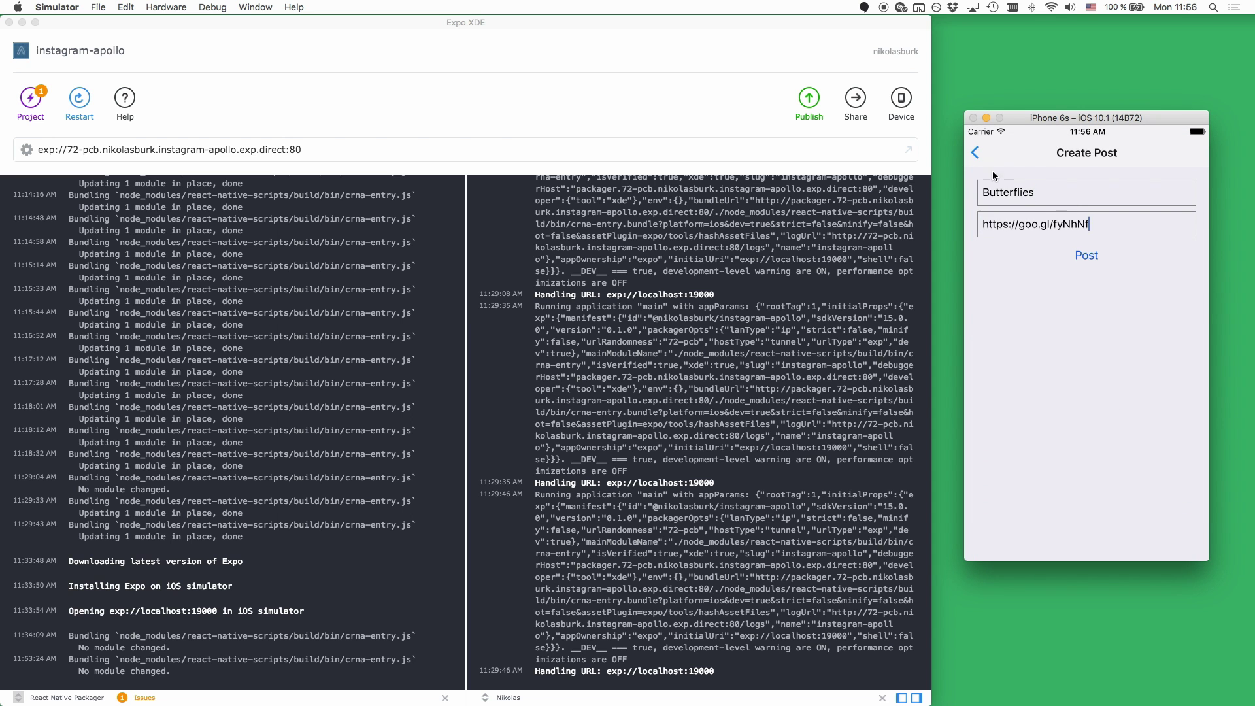
{"action": "left_click", "coordinate": [1086, 255]}
{"action": "scroll", "coordinate": [1098, 393], "scroll_direction": "up", "scroll_amount": 10}
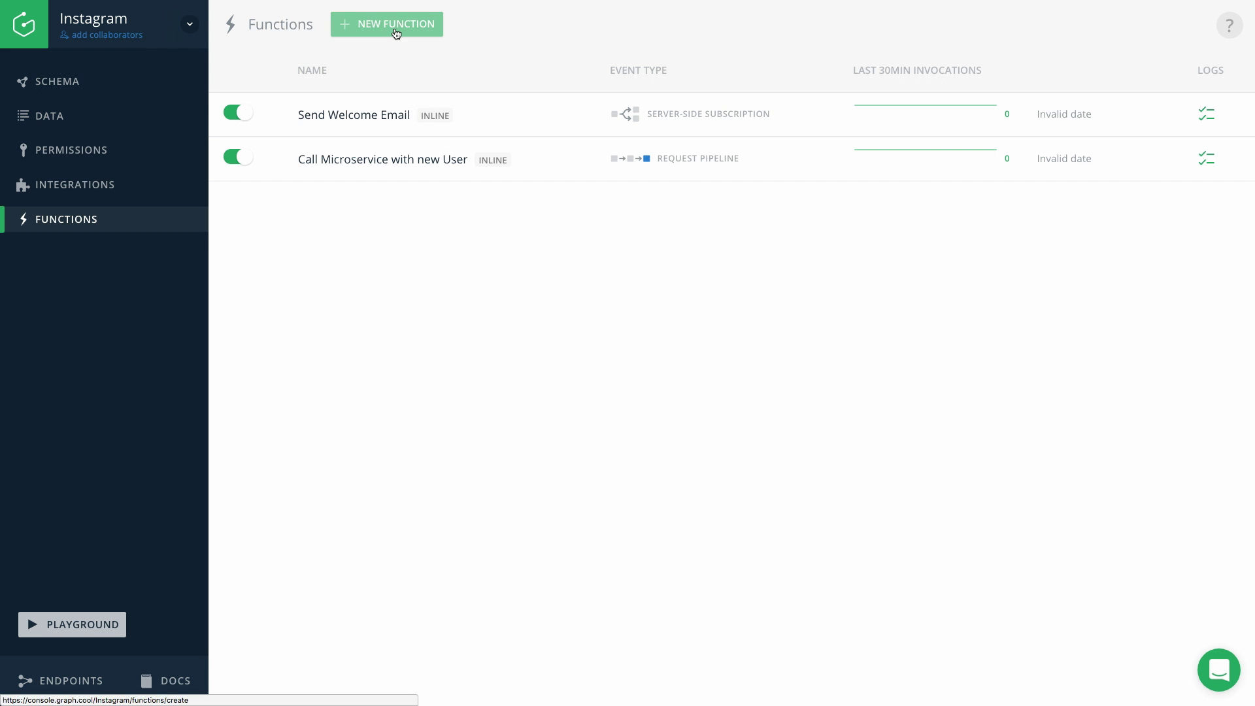
- Create a server-side subscription function triggered by Post, keeping only the CREATED mutation
{"action": "left_click", "coordinate": [390, 26]}
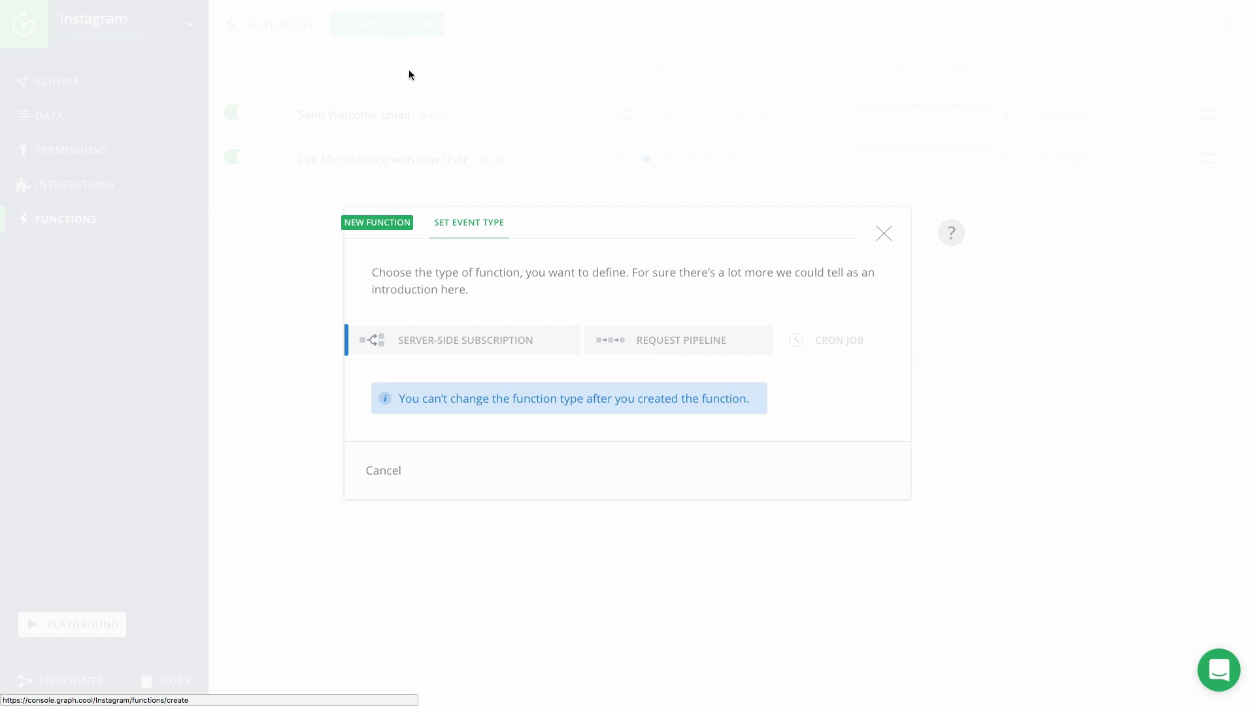
{"action": "left_click", "coordinate": [479, 333]}
{"action": "left_click", "coordinate": [655, 356]}
{"action": "left_click", "coordinate": [633, 400]}
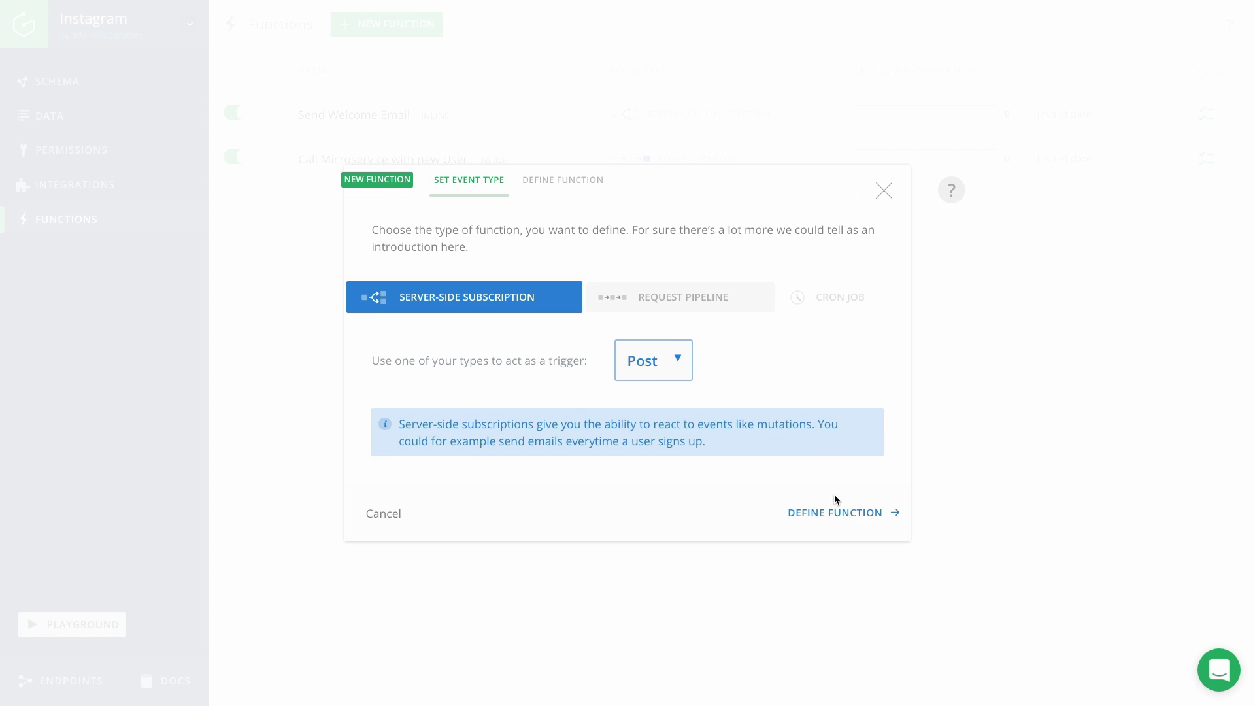
{"action": "left_click", "coordinate": [835, 512]}
{"action": "key", "text": "ctrl+BackSpace"}
{"action": "key", "text": "ctrl+BackSpace"}
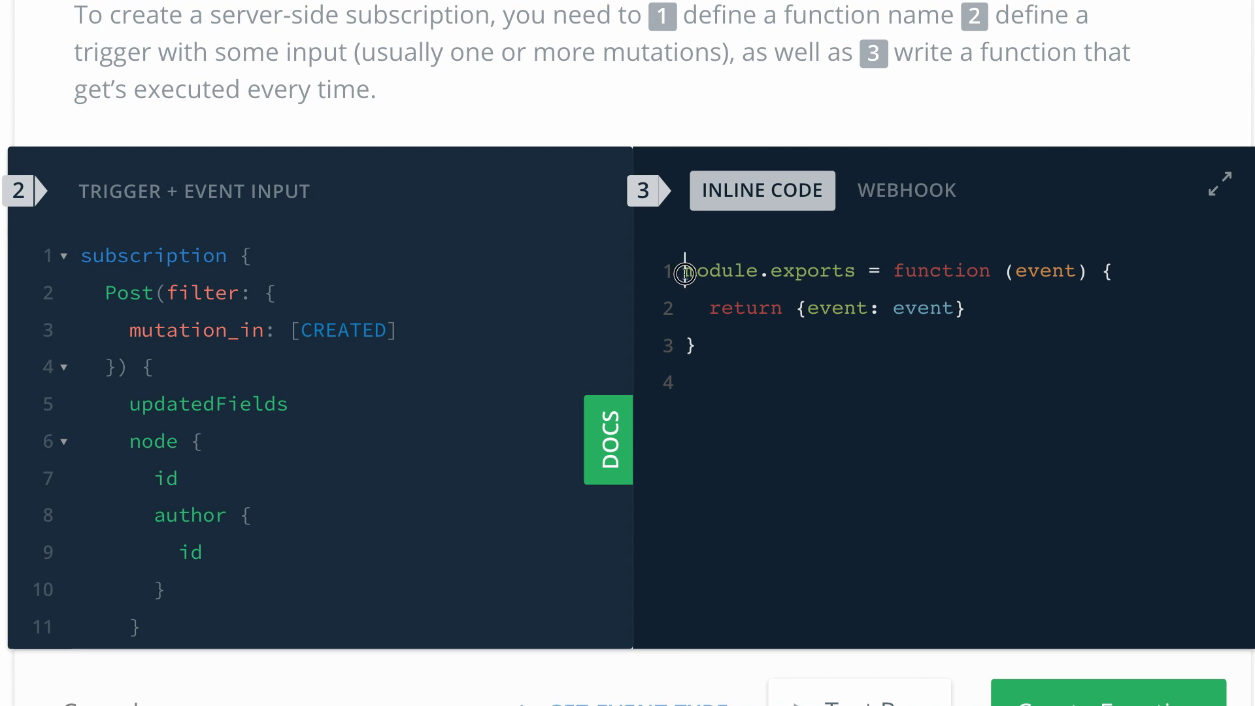
- Write inline code requiring push-notifications and calling newPost with the post and author ids
{"action": "key", "text": "Return"}
{"action": "key", "text": "Return"}
{"action": "key", "text": "Up"}
{"action": "key", "text": "Up"}
{"action": "type", "text": "const {"}
{"action": "type", "text": "notifications')"}
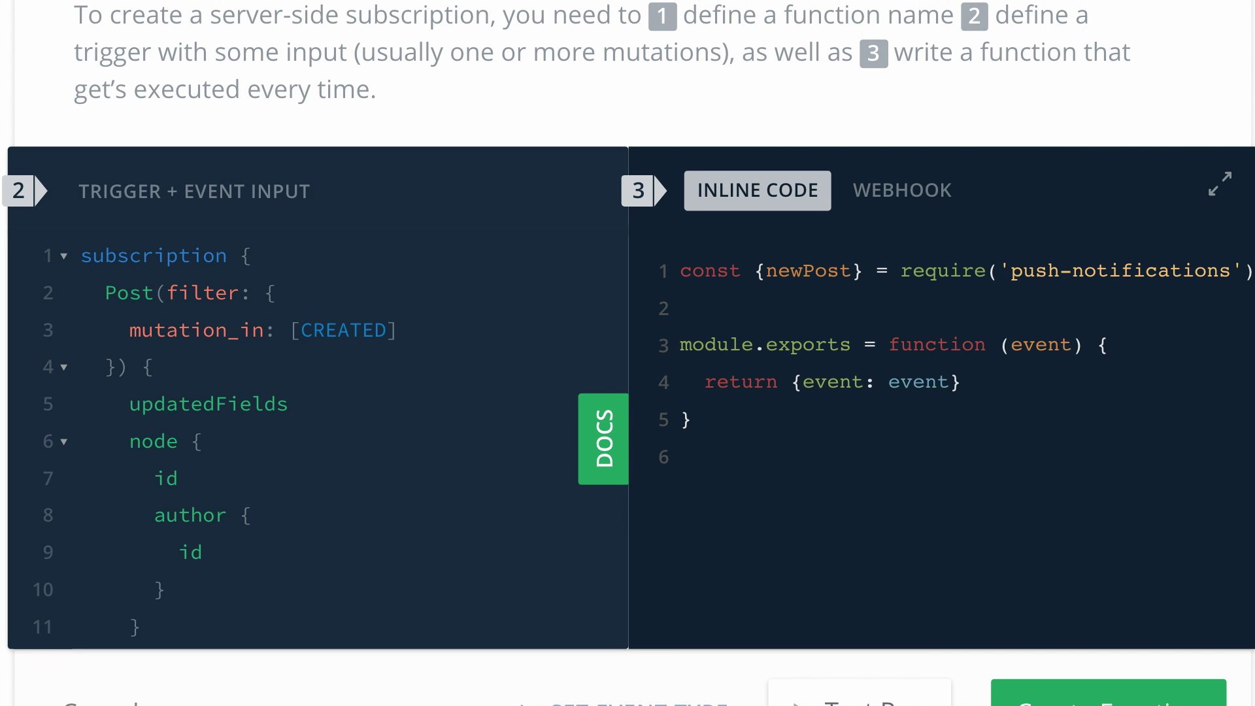
{"action": "key", "text": "Down"}
{"action": "key", "text": "Down"}
{"action": "key", "text": "End"}
{"action": "key", "text": "Return"}
{"action": "type", "text": "const postId = event.data.node.id"}
{"action": "key", "text": "Return"}
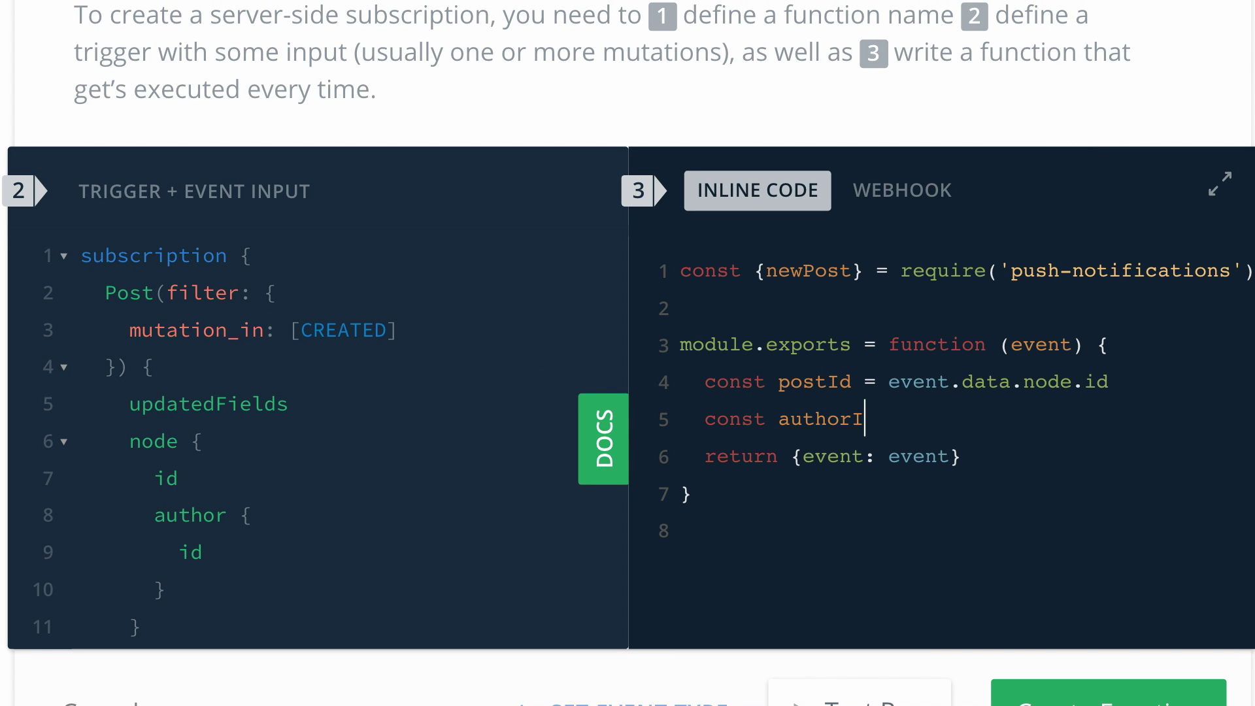
{"action": "type", "text": "node.author.id"}
{"action": "key", "text": "Return"}
{"action": "type", "text": "newPost(postId, authorId"}
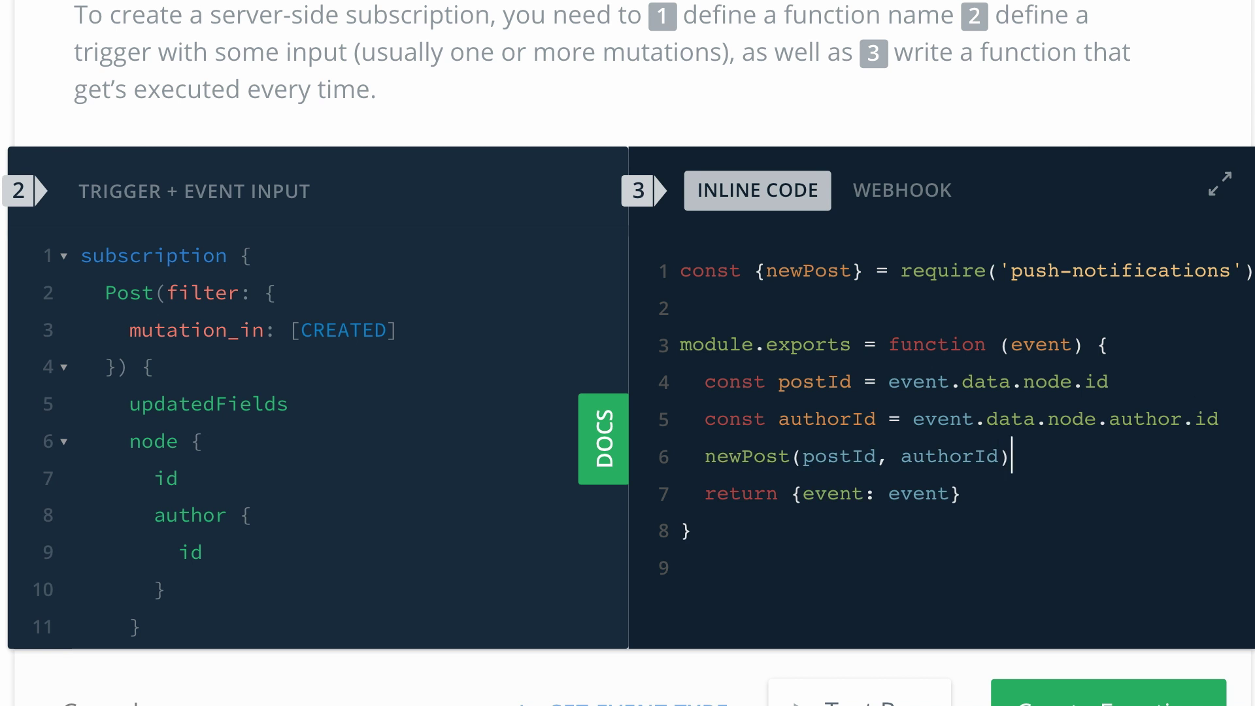
{"action": "type", "text": "Send Push Notification"}
- Save the Send Push Notification function and limit Post updates to the authenticated author
{"action": "left_click", "coordinate": [804, 554]}
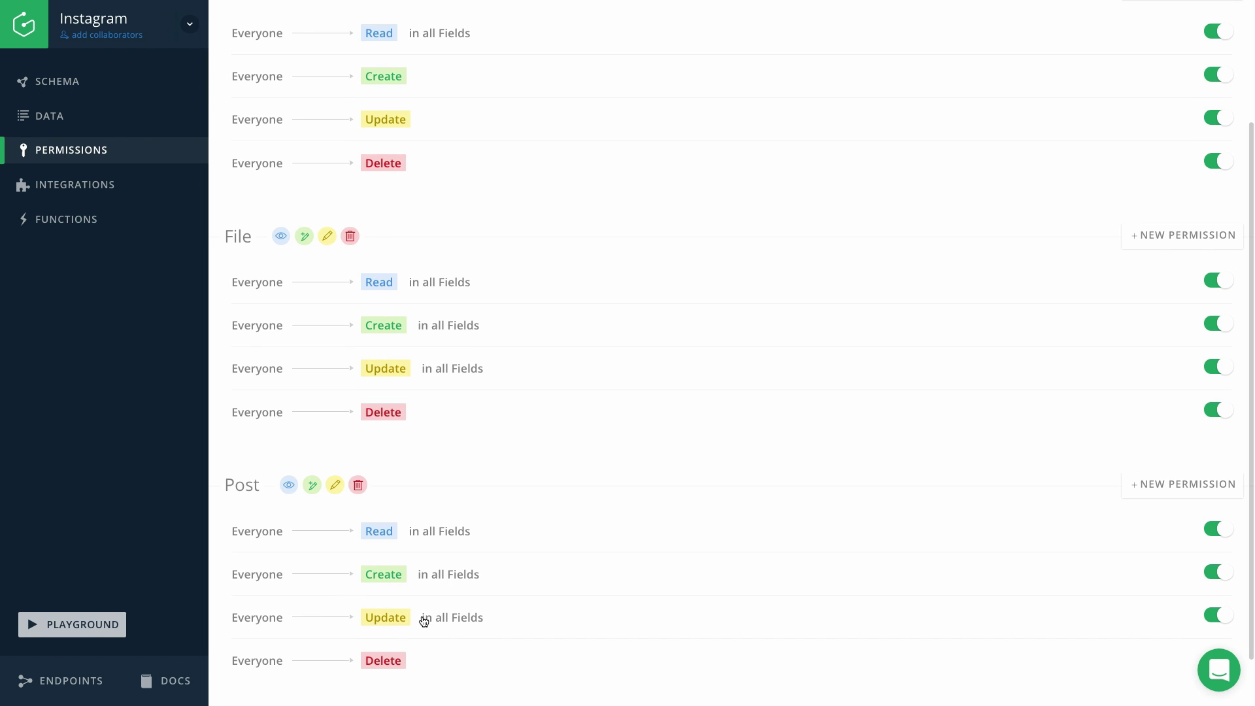
{"action": "left_click", "coordinate": [475, 199]}
{"action": "left_click", "coordinate": [447, 266]}
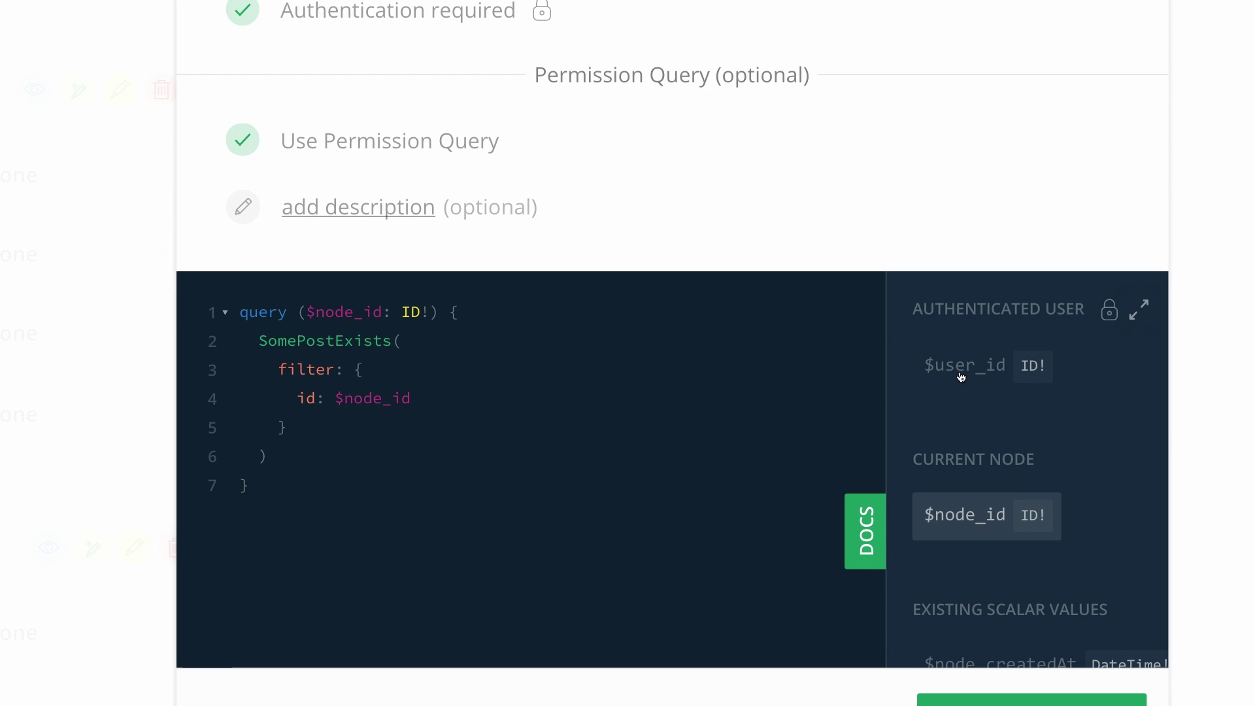
{"action": "left_click", "coordinate": [959, 371]}
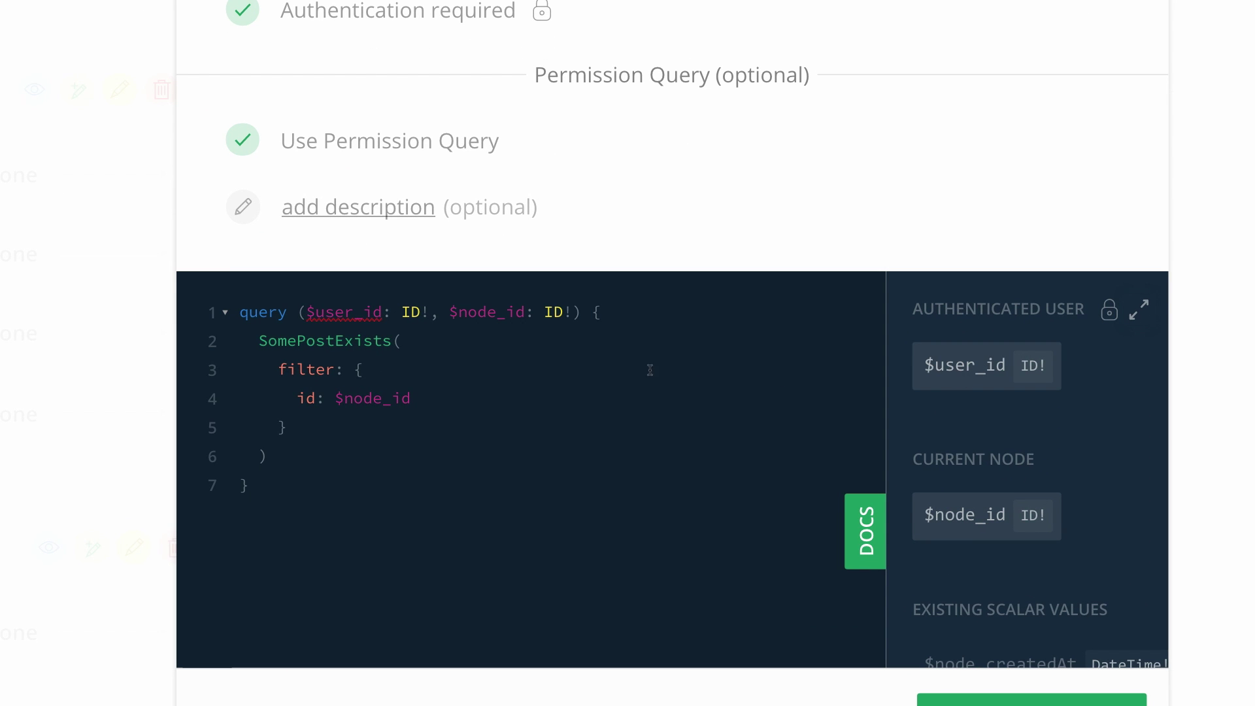
{"action": "type", "text": ","}
{"action": "key", "text": "Return"}
{"action": "type", "text": "author: {"}
{"action": "key", "text": "Return"}
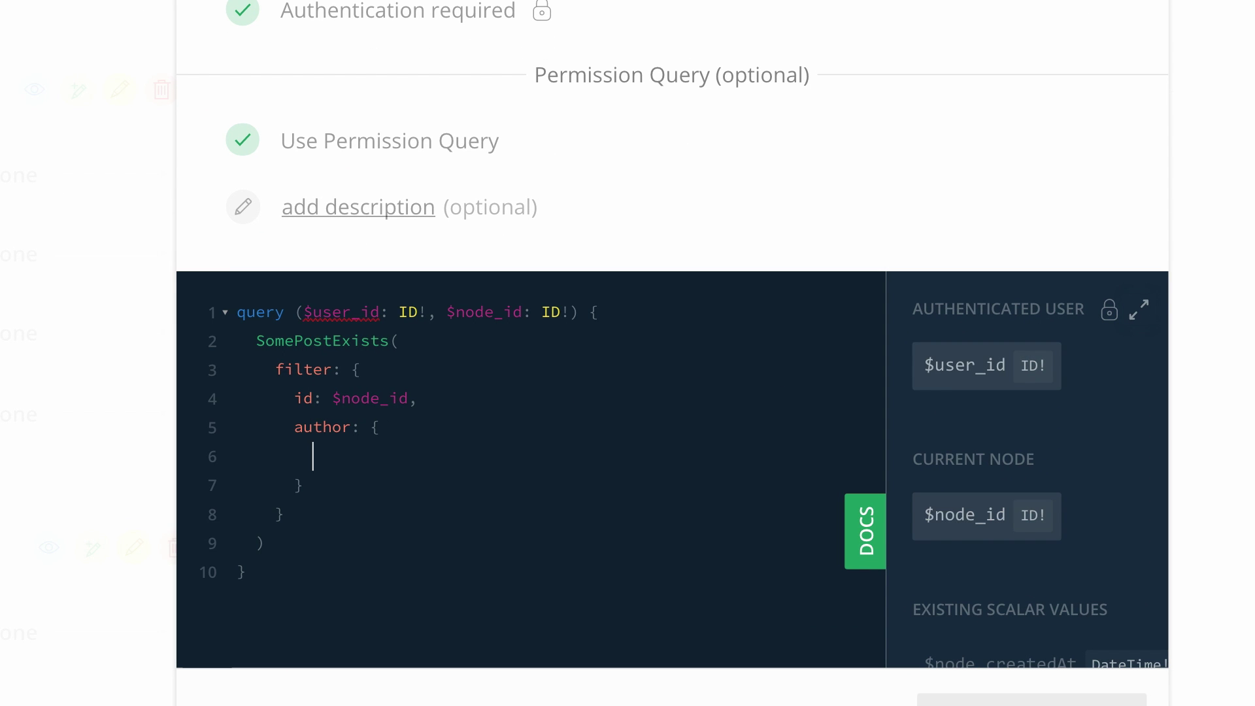
{"action": "type", "text": "id: $user_id"}
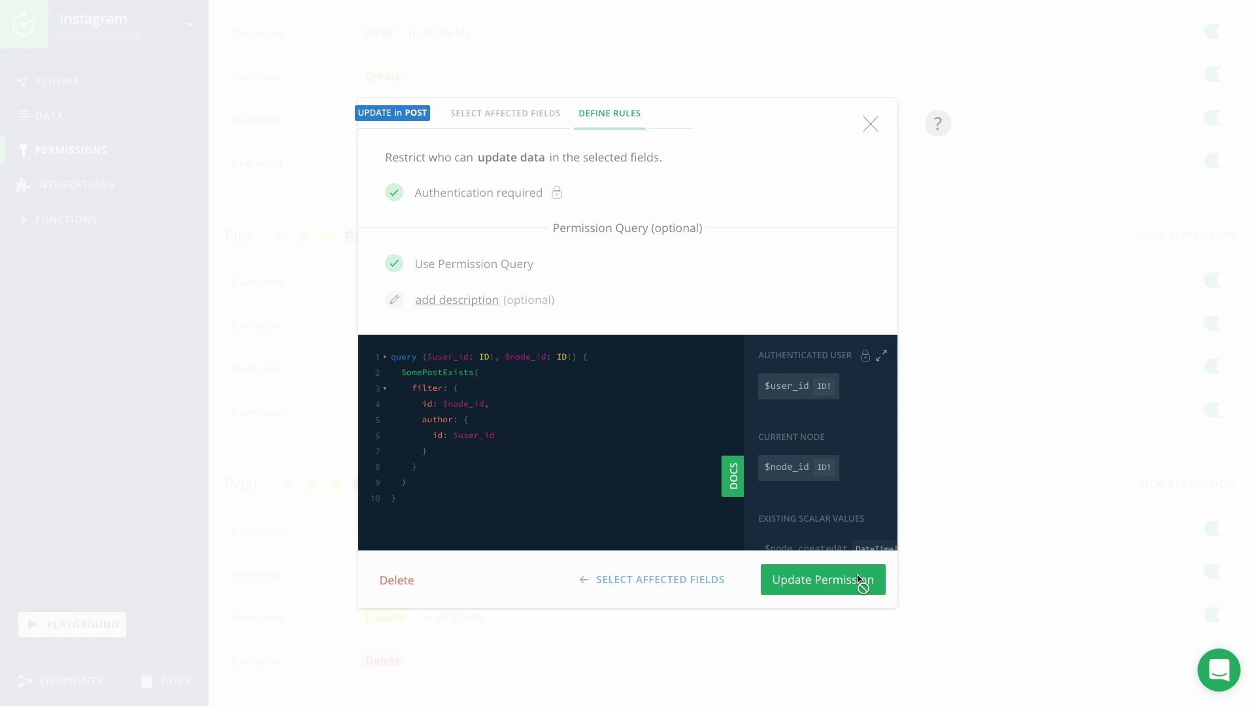
{"action": "left_click", "coordinate": [855, 584]}
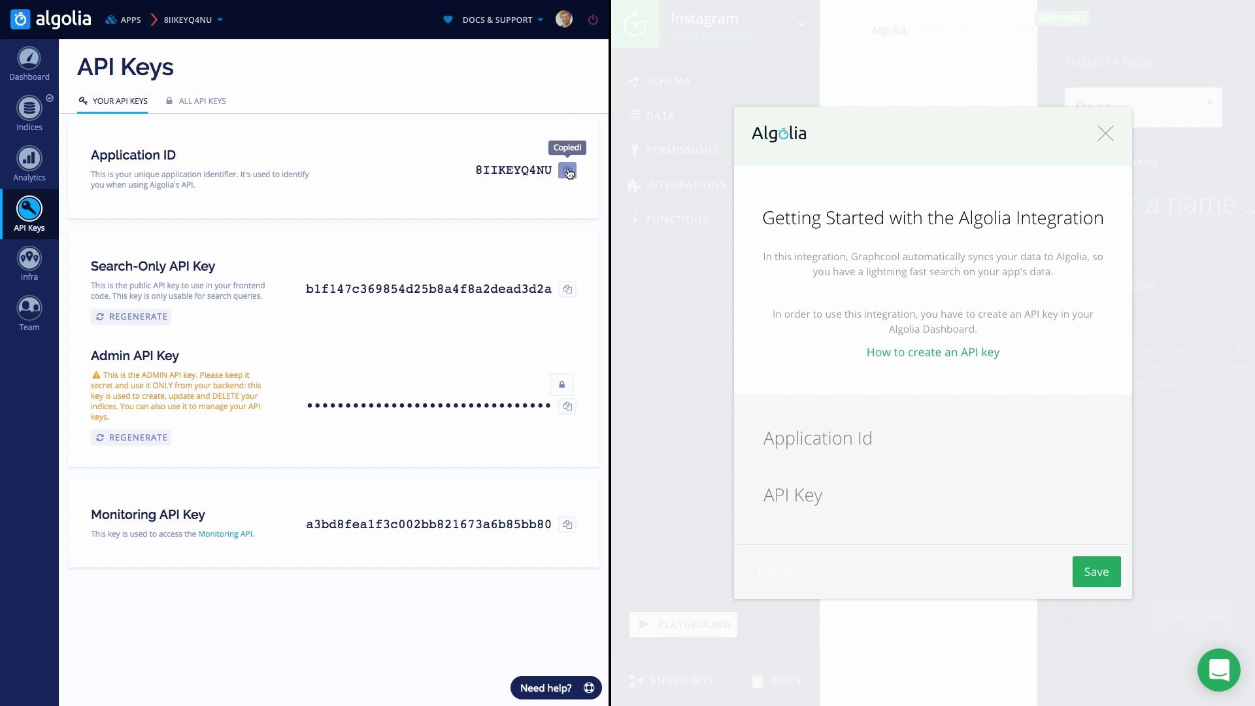
- Connect Algolia by pasting its application id and the Search Posts API key
{"action": "key", "text": "ctrl+v"}
{"action": "left_click", "coordinate": [196, 100]}
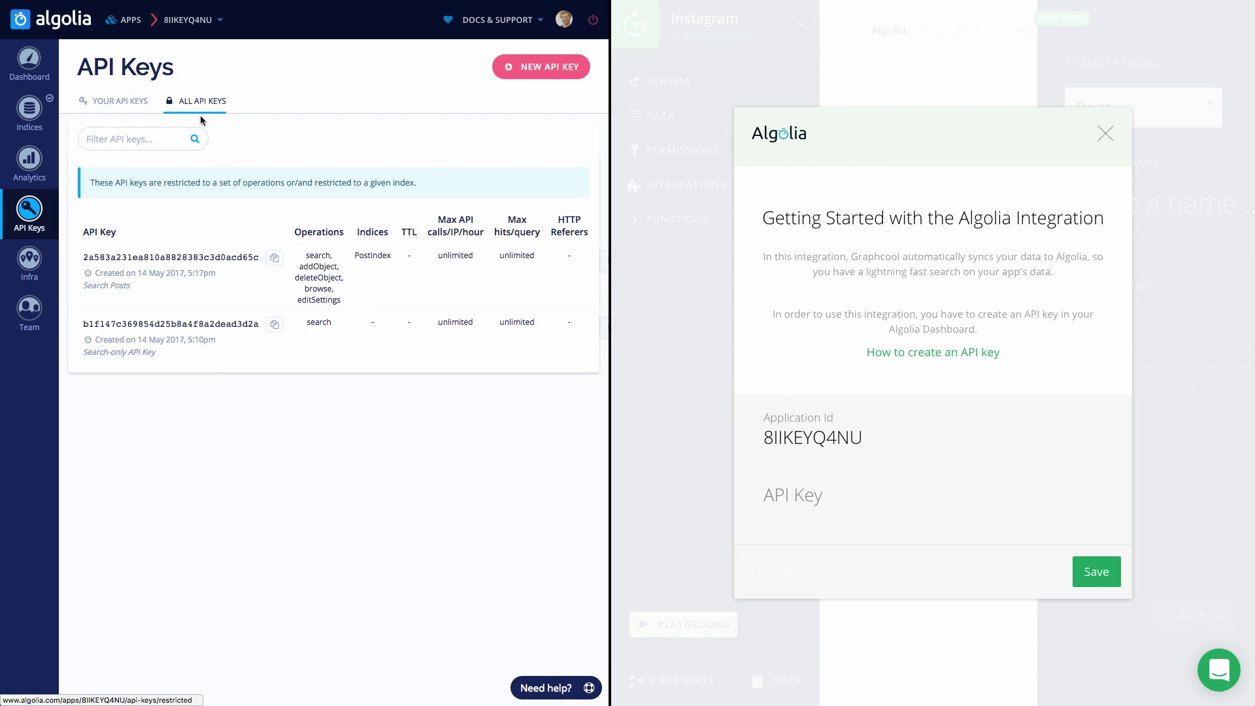
{"action": "left_click", "coordinate": [272, 253]}
{"action": "key", "text": "ctrl+v"}
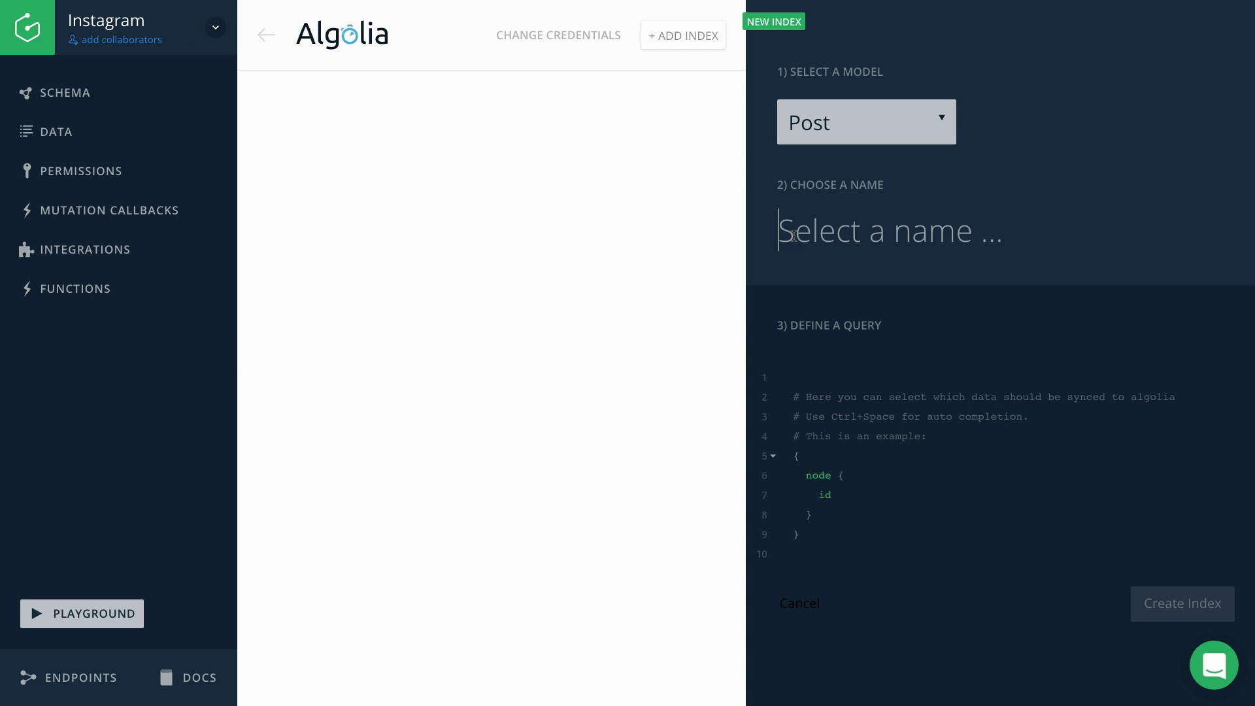
{"action": "type", "text": "Search P"}
{"action": "type", "text": "ription"}
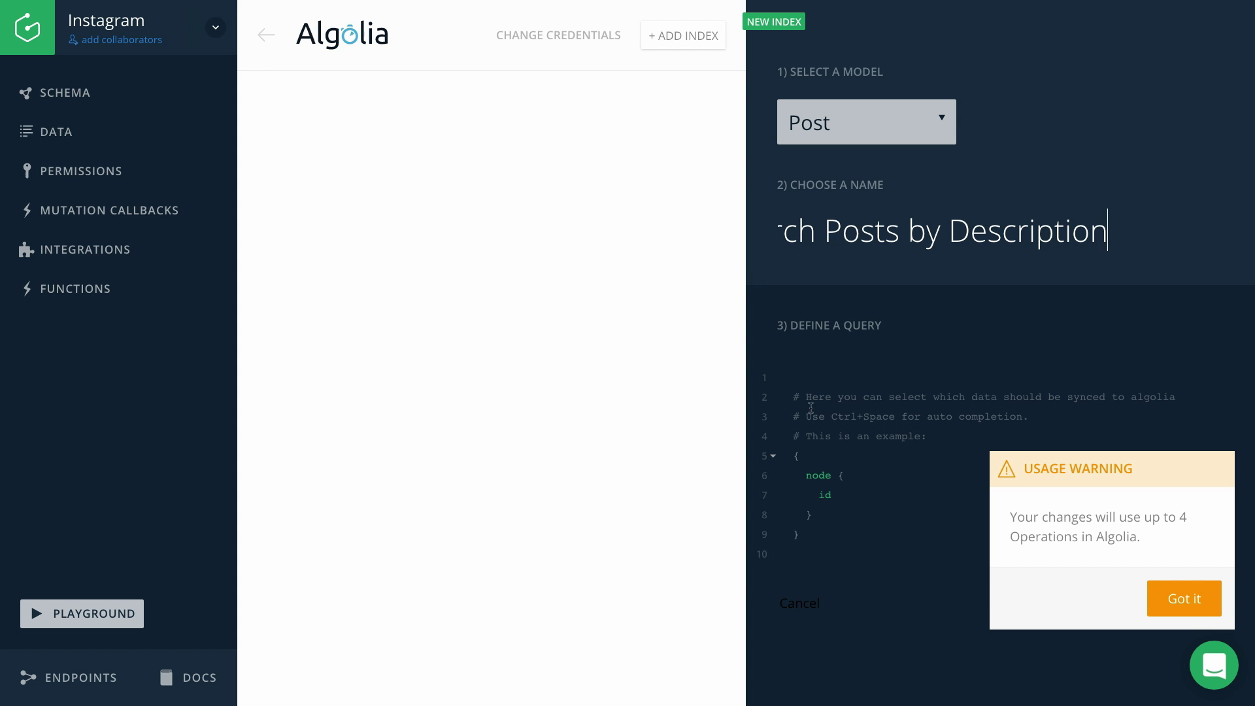
{"action": "type", "text": "d"}
- Add description to the Search Posts by Description index query and return to Integrations
{"action": "key", "text": "Return"}
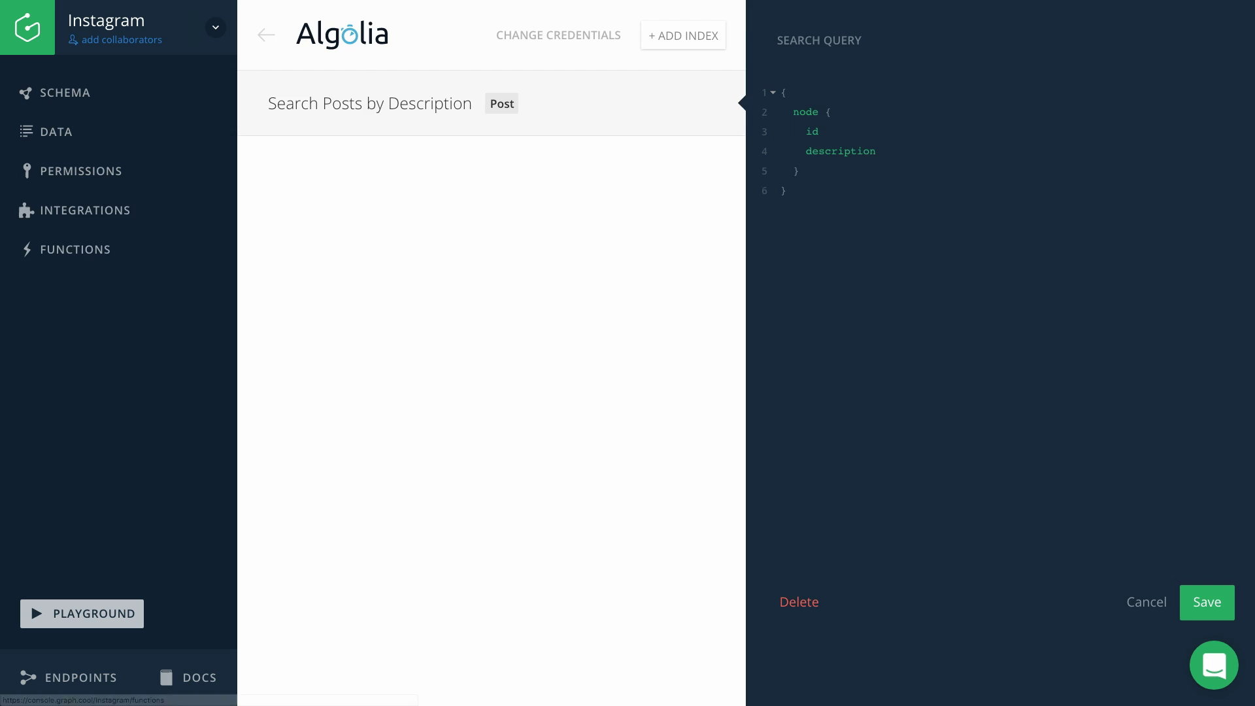
{"action": "left_click", "coordinate": [265, 35]}
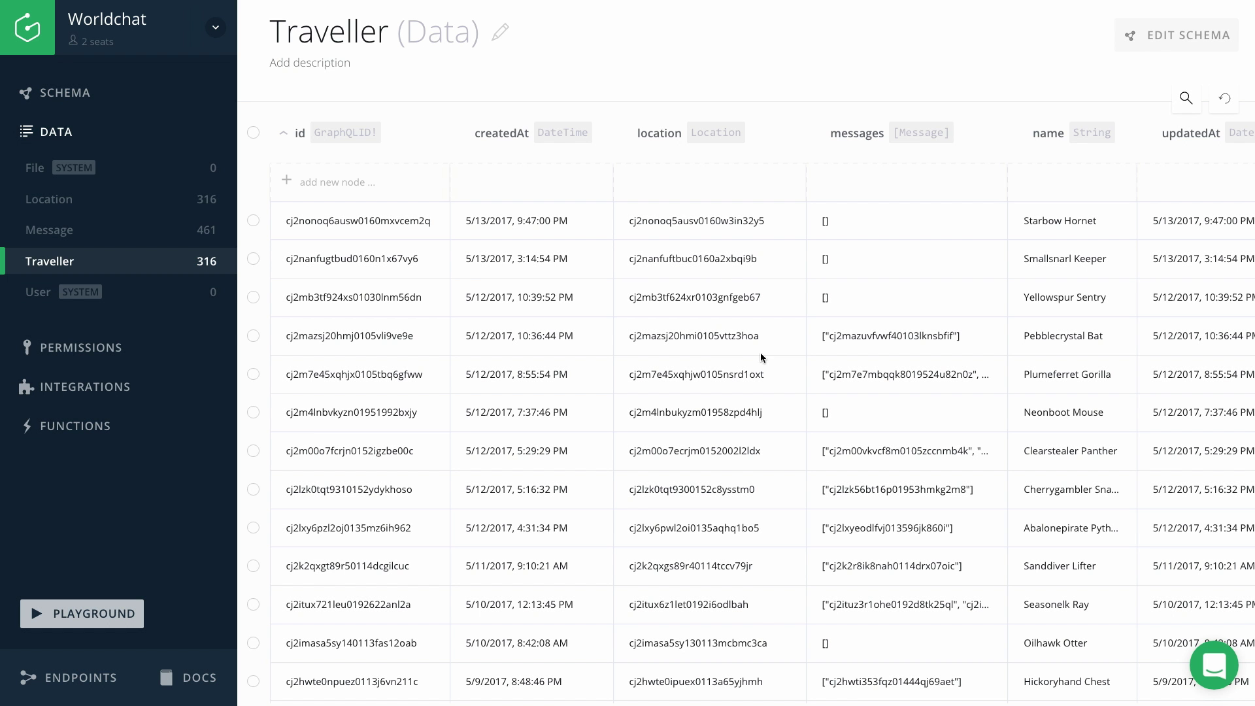
{"action": "scroll", "coordinate": [770, 513], "scroll_direction": "down", "scroll_amount": 5}
{"action": "scroll", "coordinate": [770, 513], "scroll_direction": "down", "scroll_amount": 5}
- Delete two Traveller records, including Coconutgrasp Sage
{"action": "left_click", "coordinate": [253, 413]}
{"action": "left_click", "coordinate": [253, 529]}
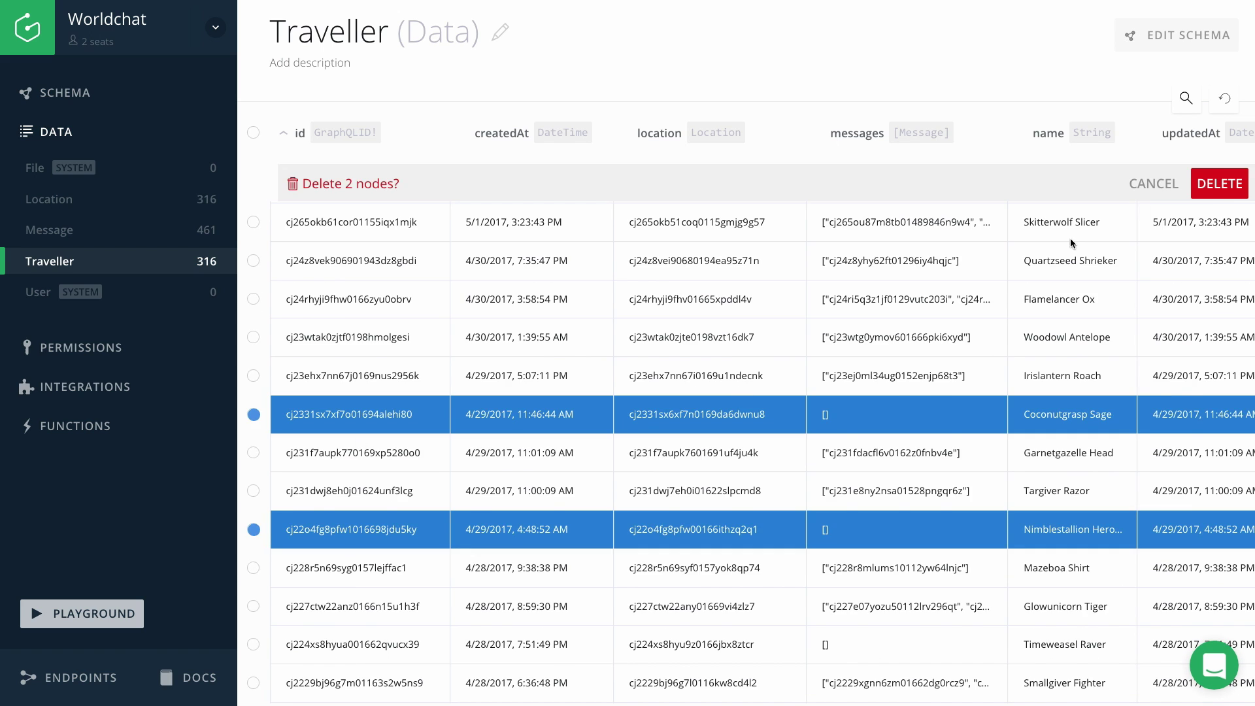
{"action": "left_click", "coordinate": [1219, 184]}
{"action": "left_click", "coordinate": [726, 434]}
- Add a 'Test Message' row to the Message table
{"action": "left_click", "coordinate": [115, 236]}
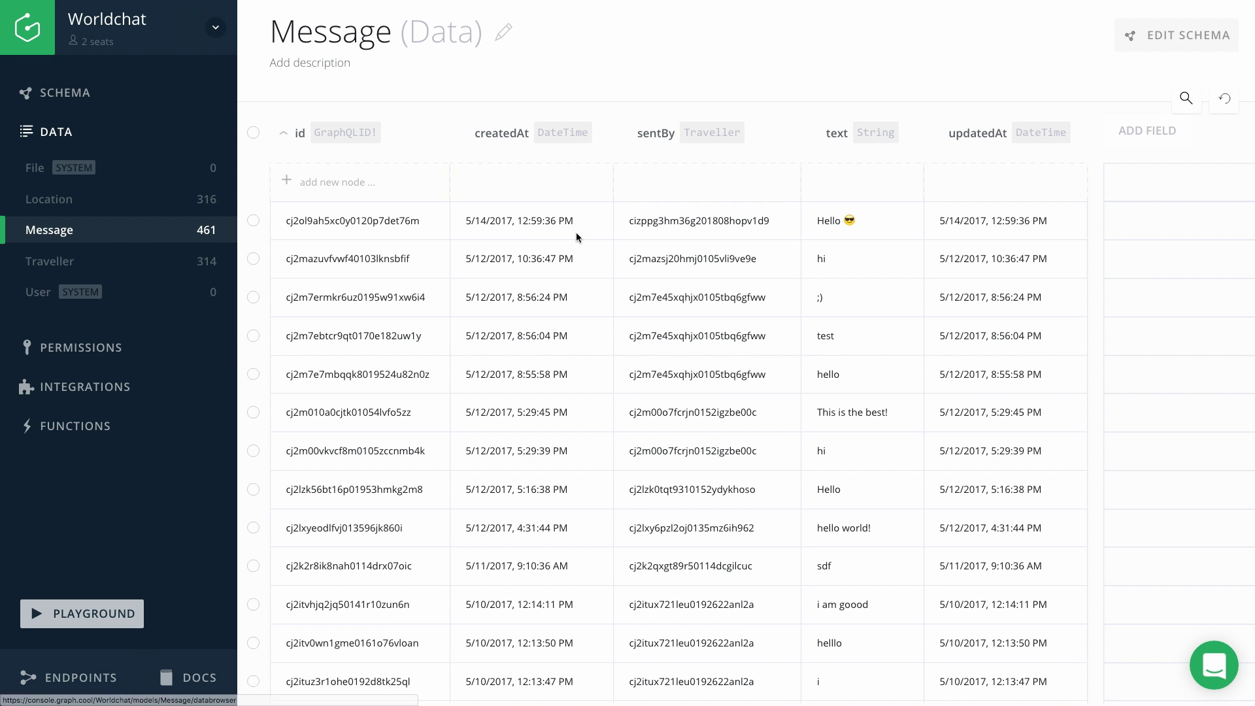
{"action": "left_click", "coordinate": [854, 182]}
{"action": "type", "text": "Test Message"}
{"action": "left_click", "coordinate": [1135, 182]}
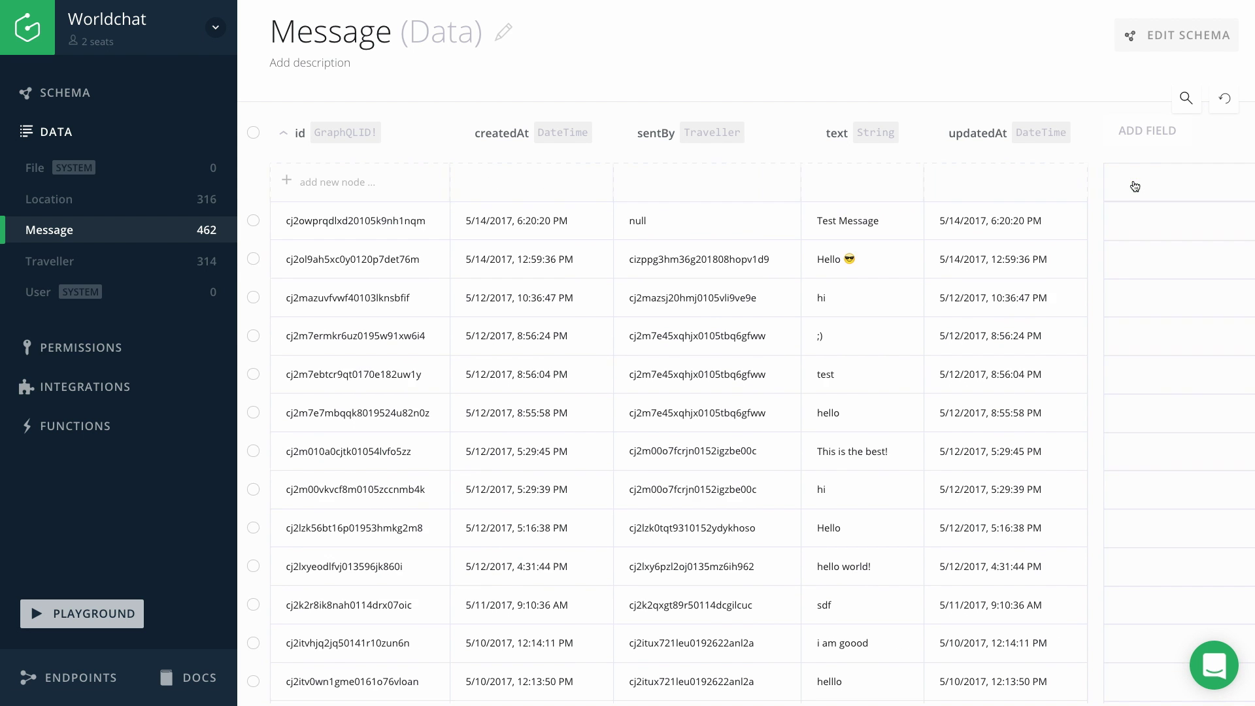